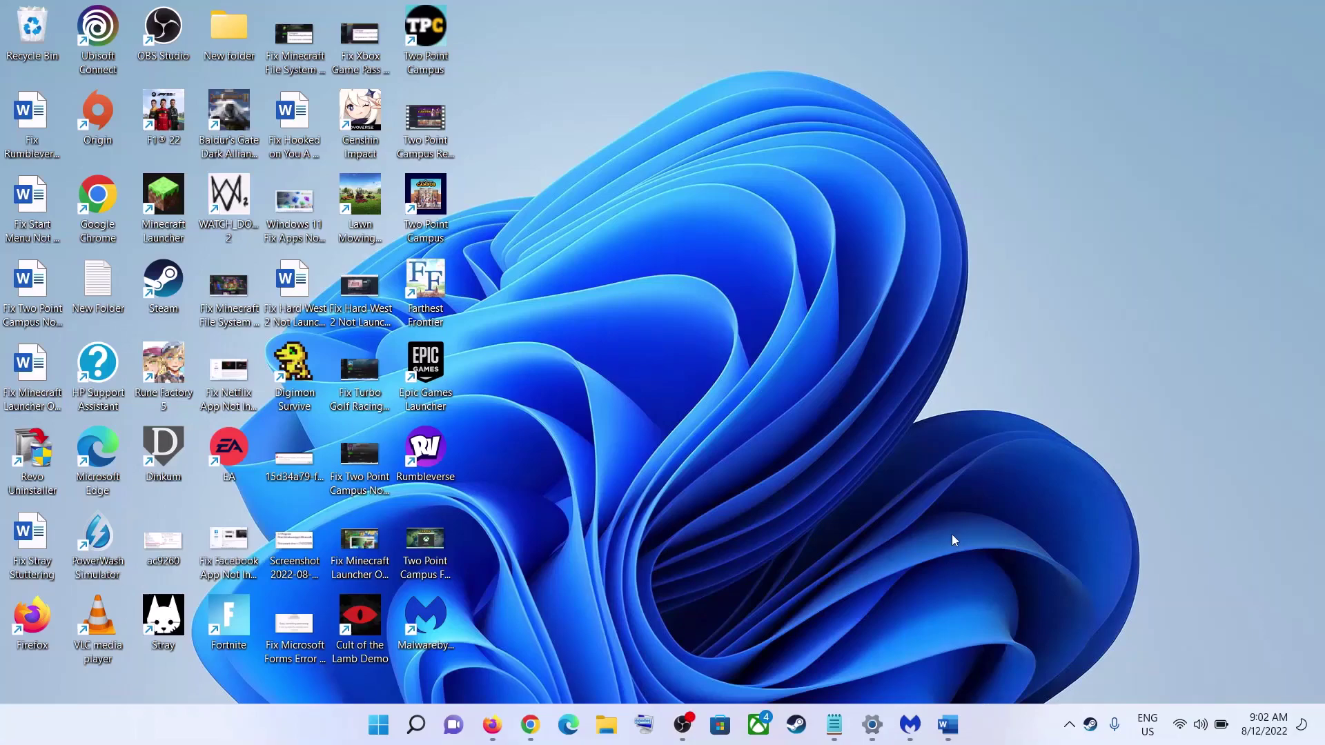
Step: Restore Settings' Update history and highlight the KB5016629 and KB5015882 update numbers
left_click(873, 724)
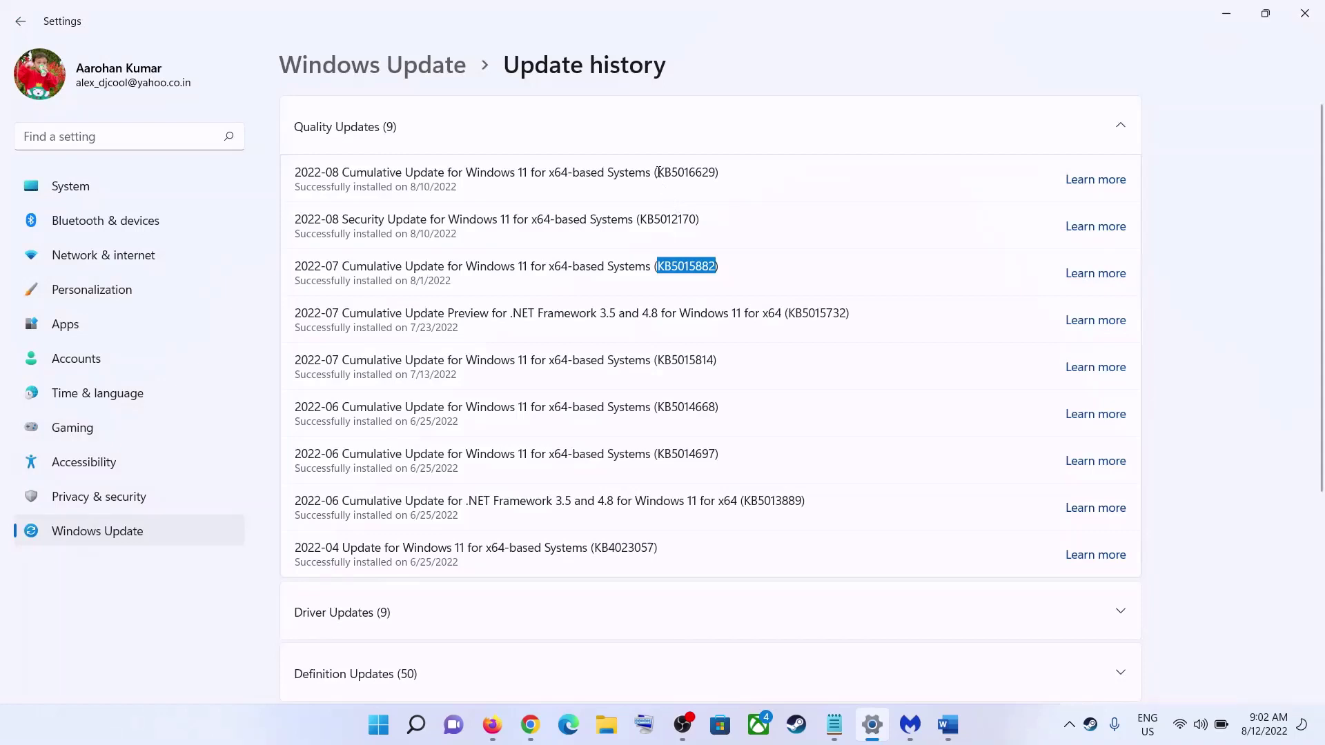
left_click_drag(658, 172, 716, 172)
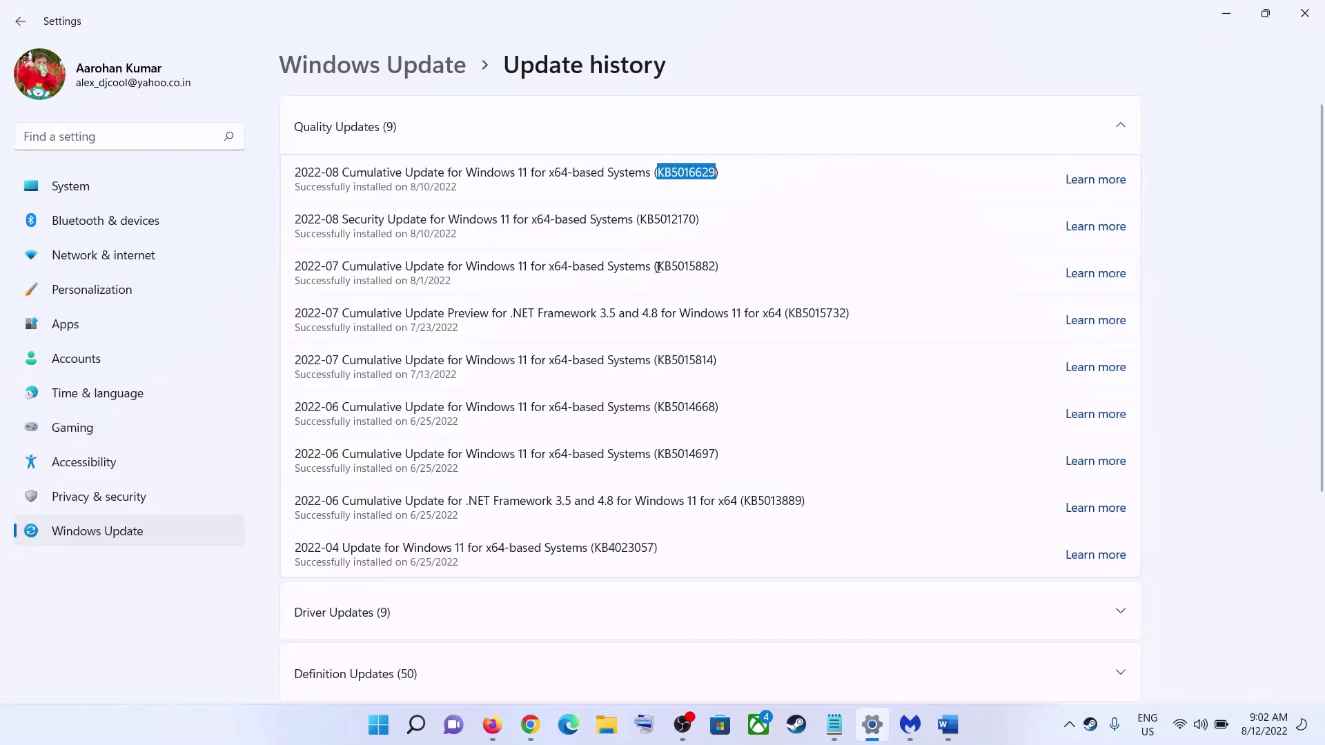
left_click_drag(658, 268, 709, 271)
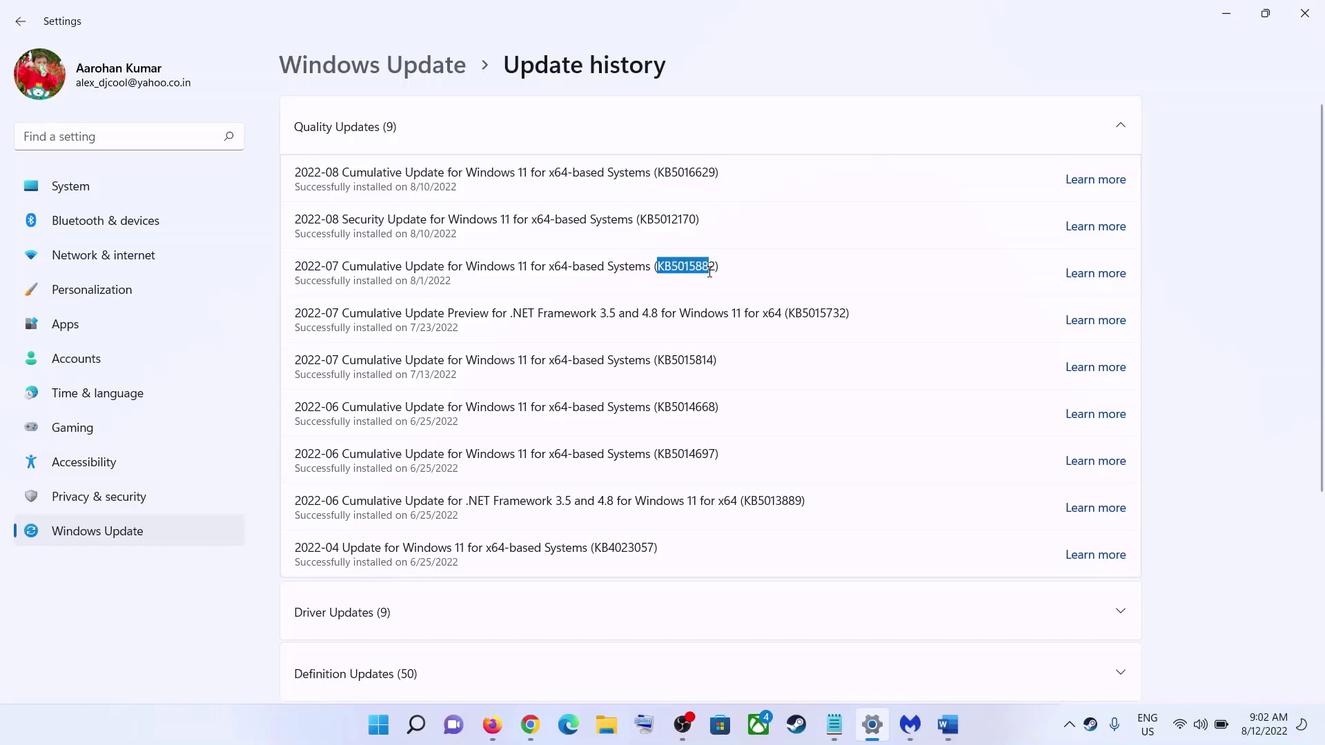
left_click_drag(659, 171, 749, 174)
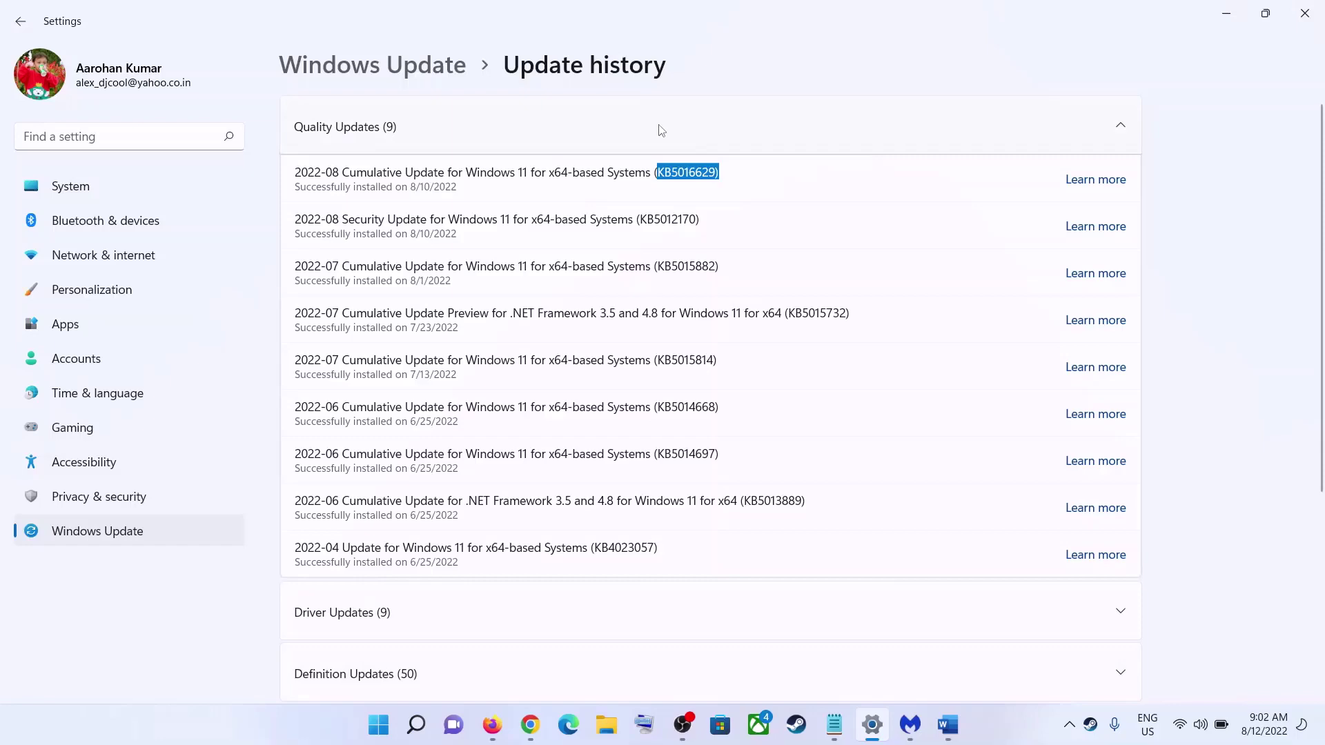
Step: Highlight the 0x8007054f error-code title in the Word notes, then minimize Word
left_click(958, 730)
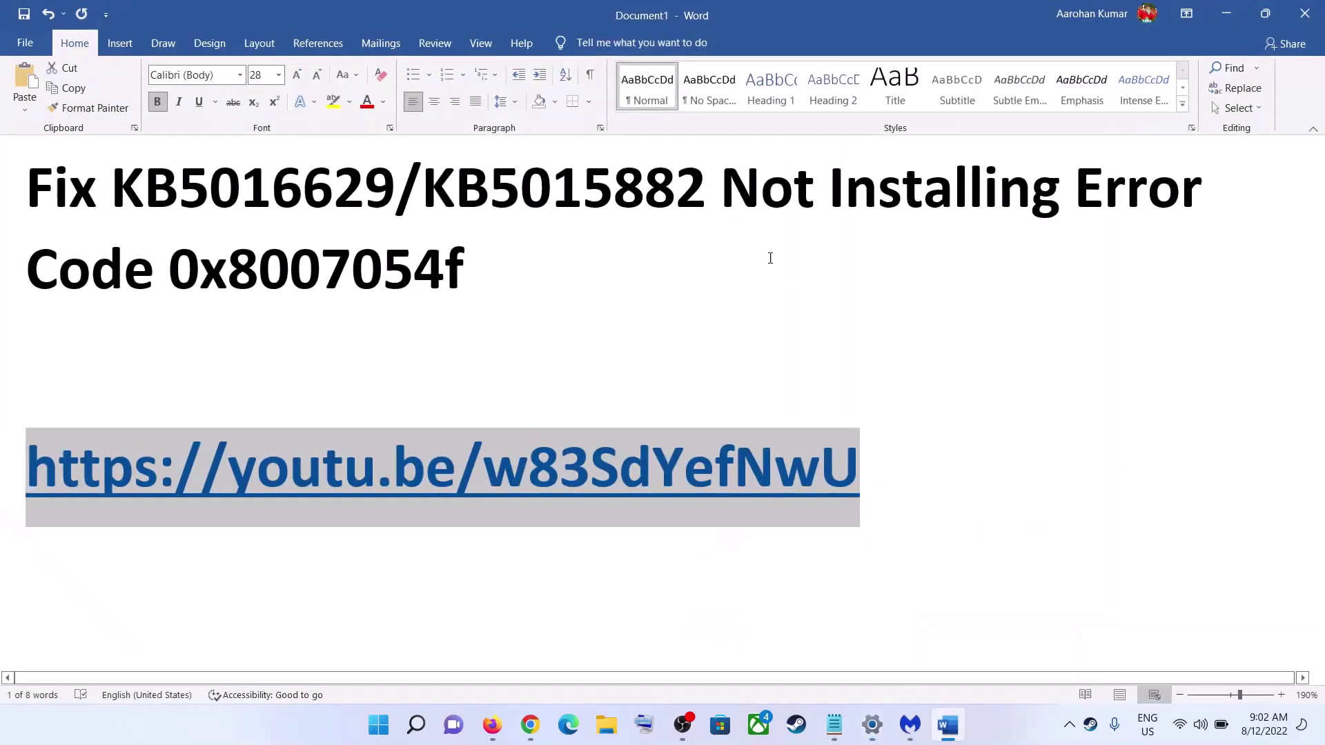
left_click_drag(182, 268, 467, 272)
left_click(466, 273)
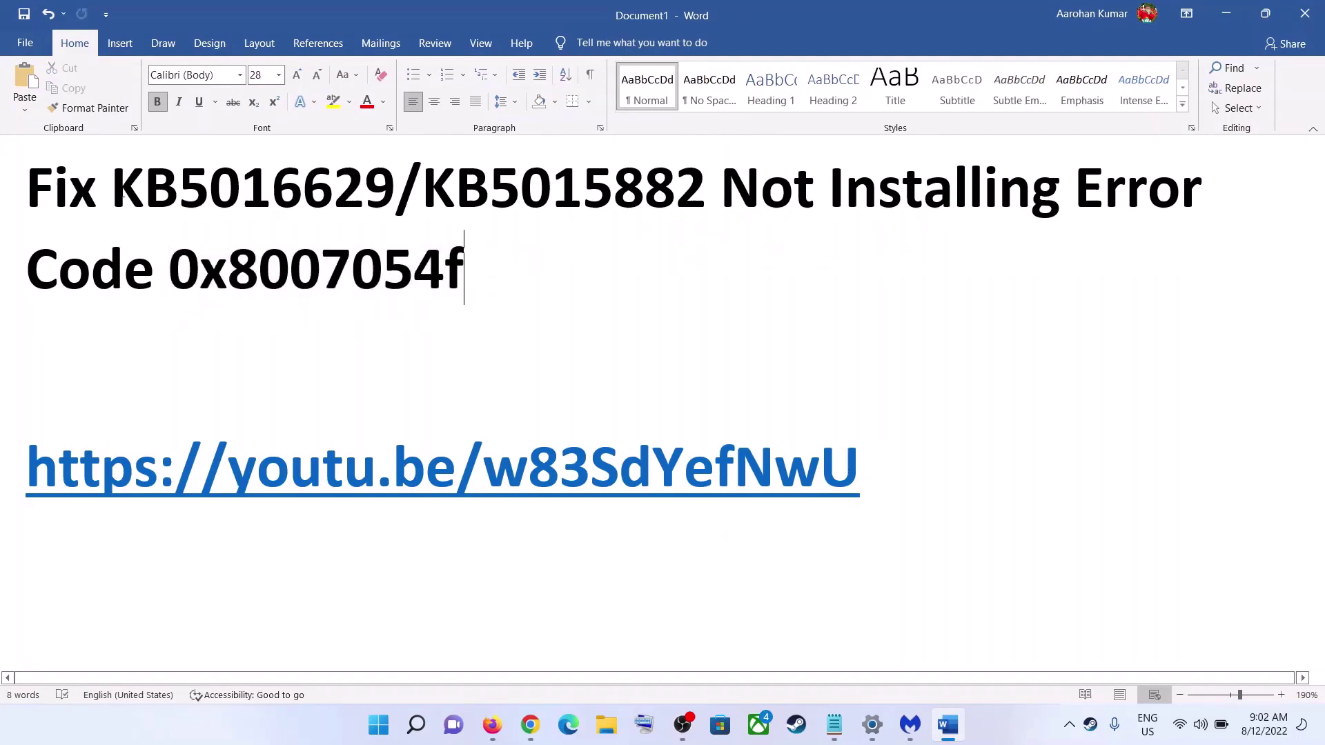
left_click_drag(121, 193, 488, 290)
left_click(481, 275)
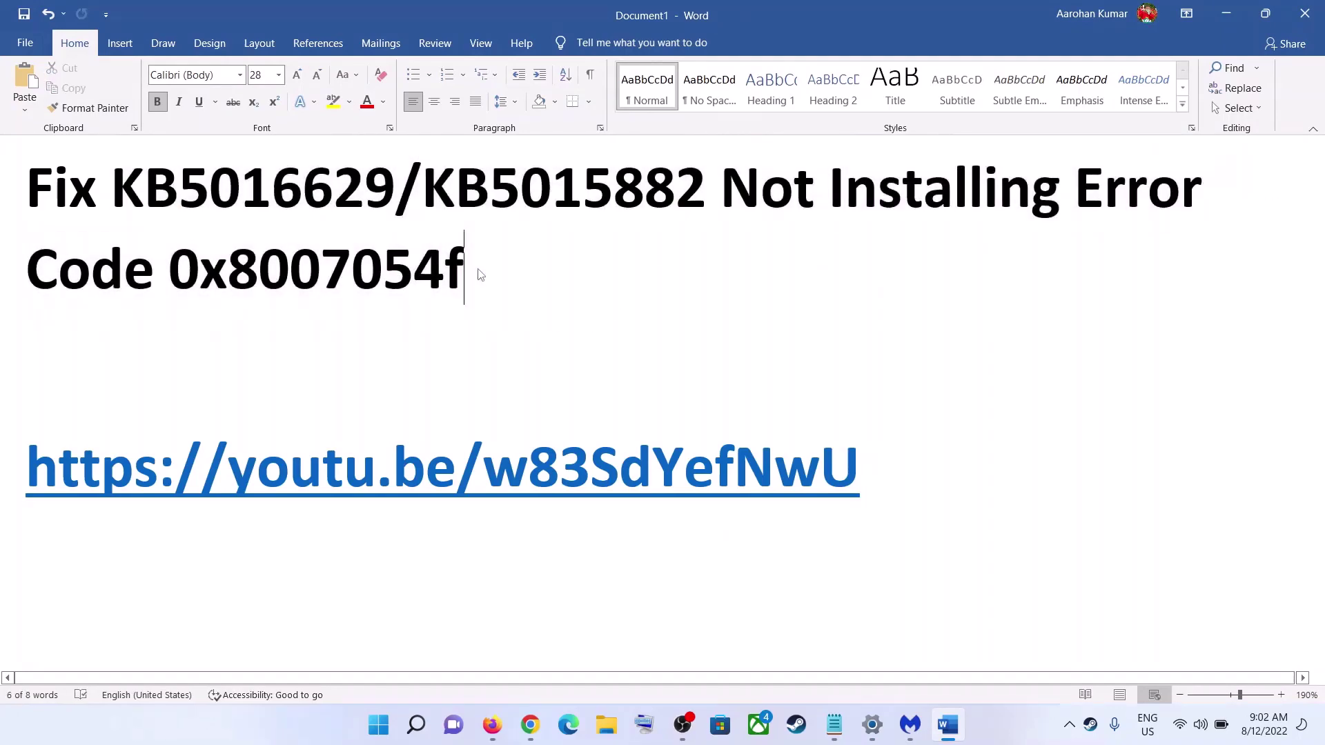
left_click(1221, 21)
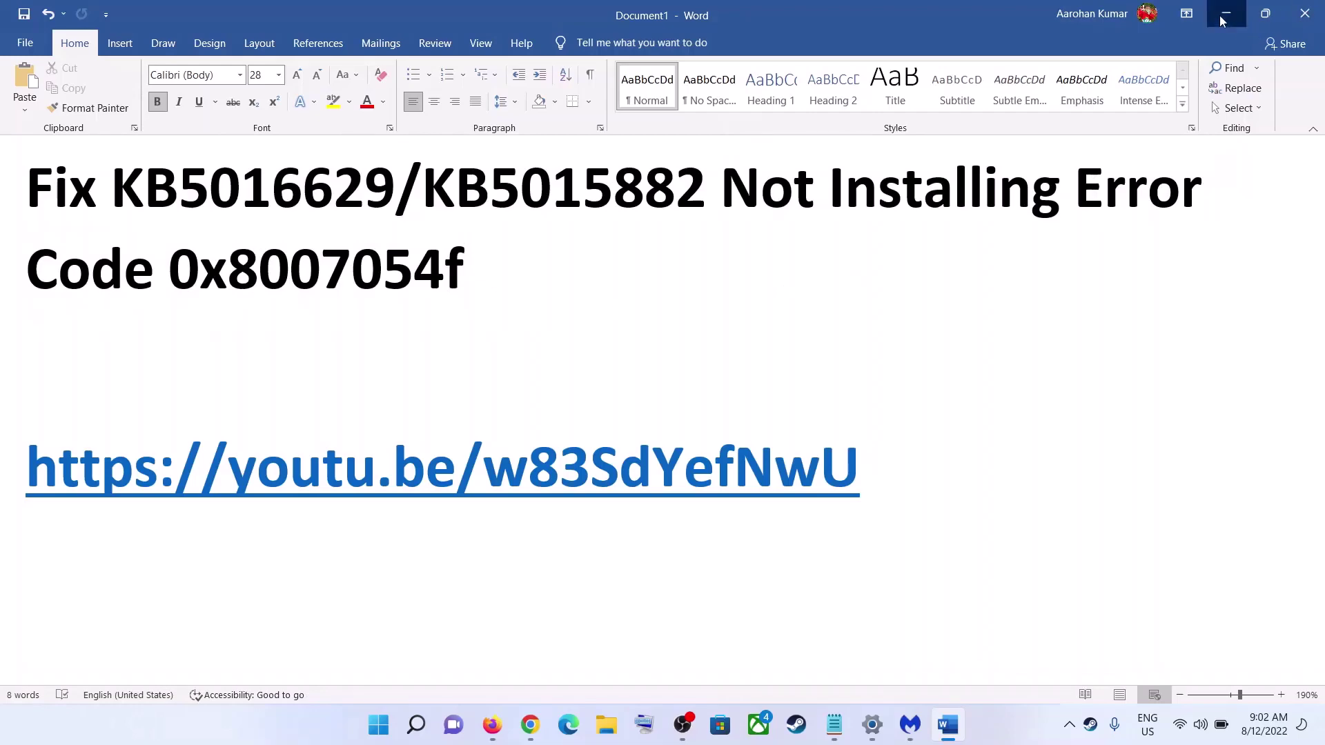
Step: Minimize Malwarebytes and choose Quit Malwarebytes from its hidden tray icon
left_click(911, 725)
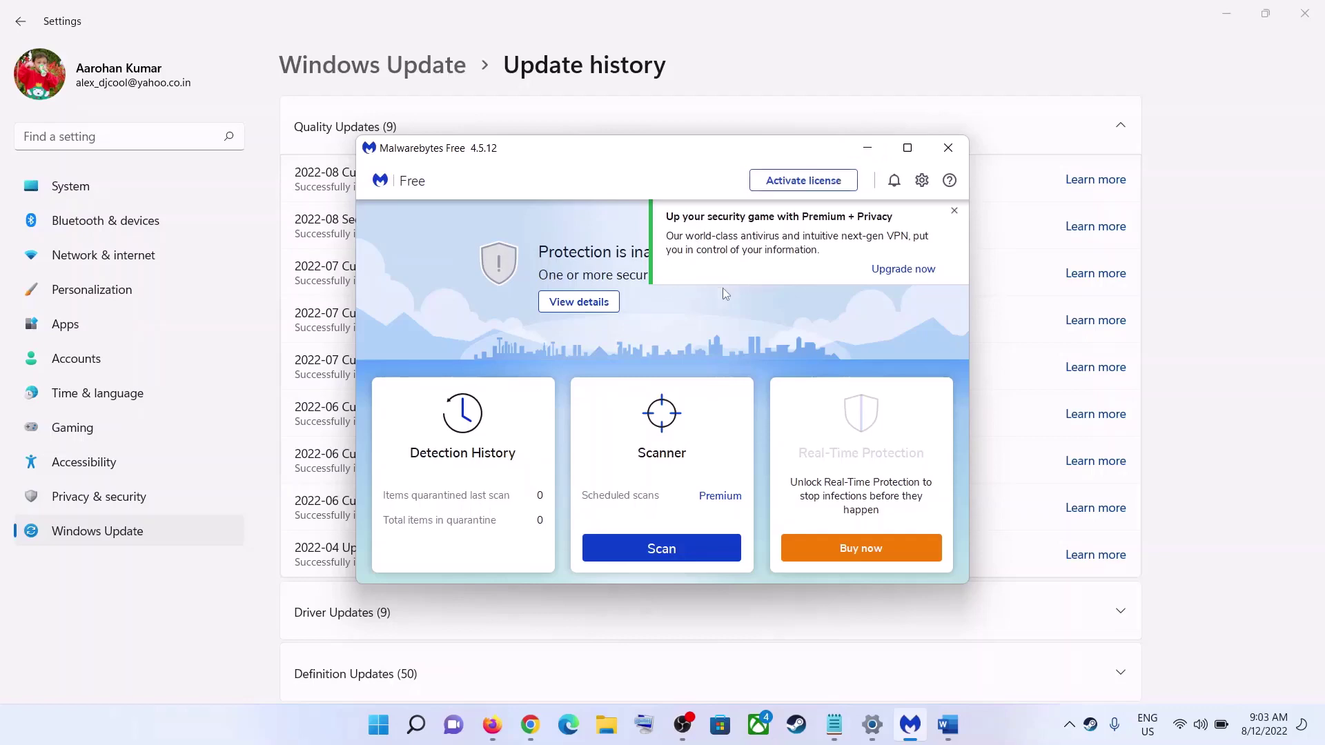
left_click(869, 150)
left_click(1069, 725)
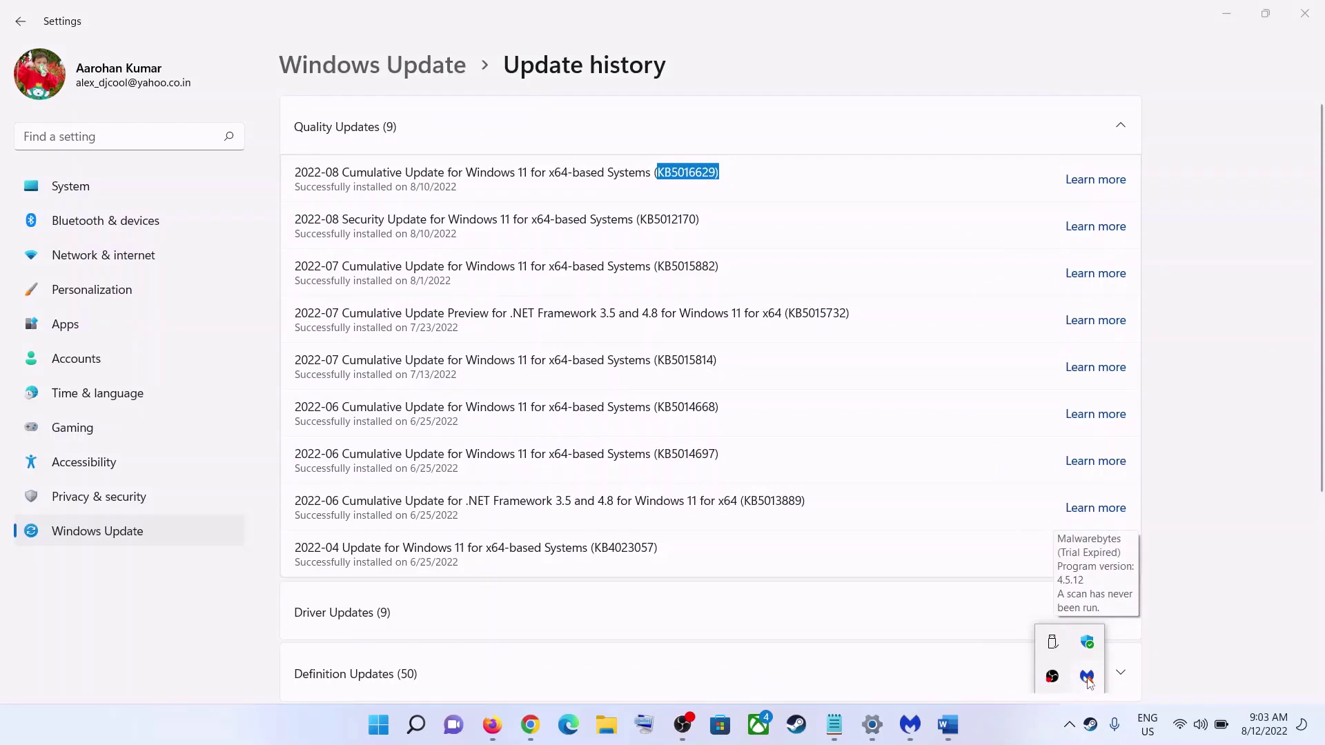
right_click(1088, 681)
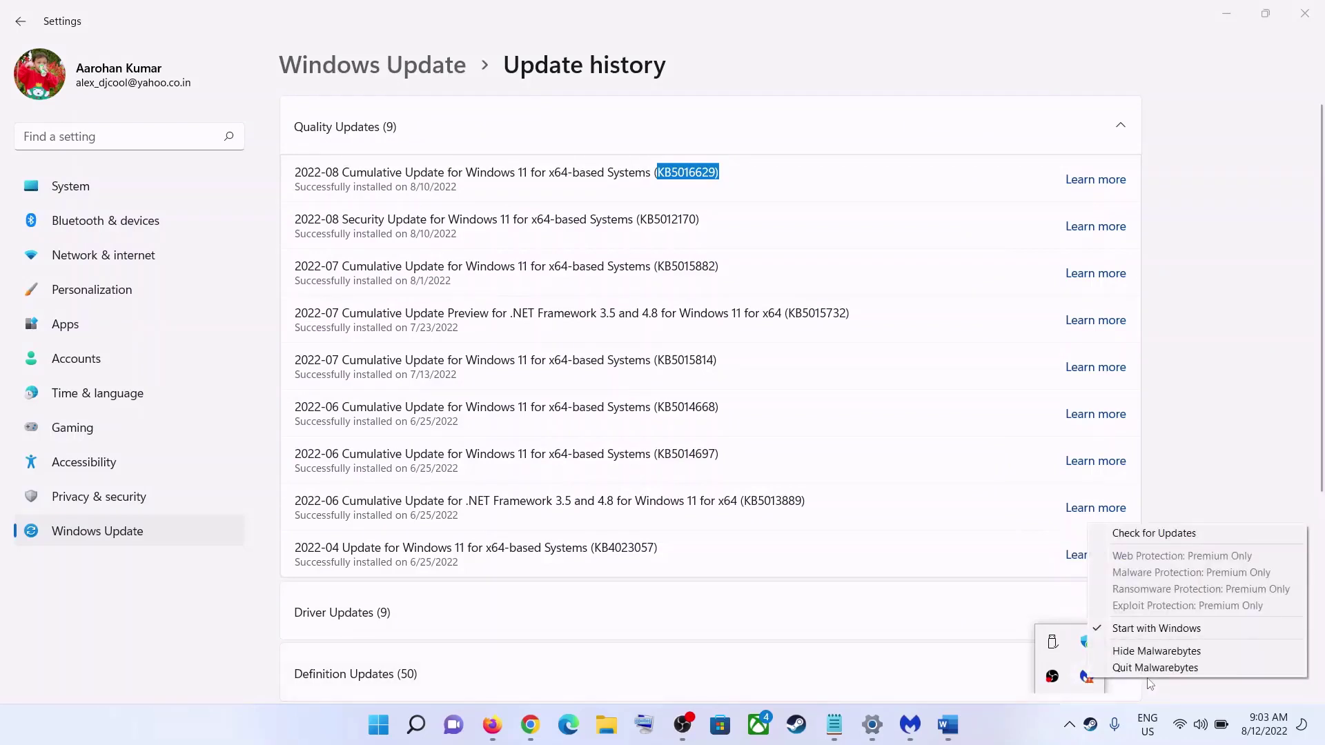
left_click(1174, 673)
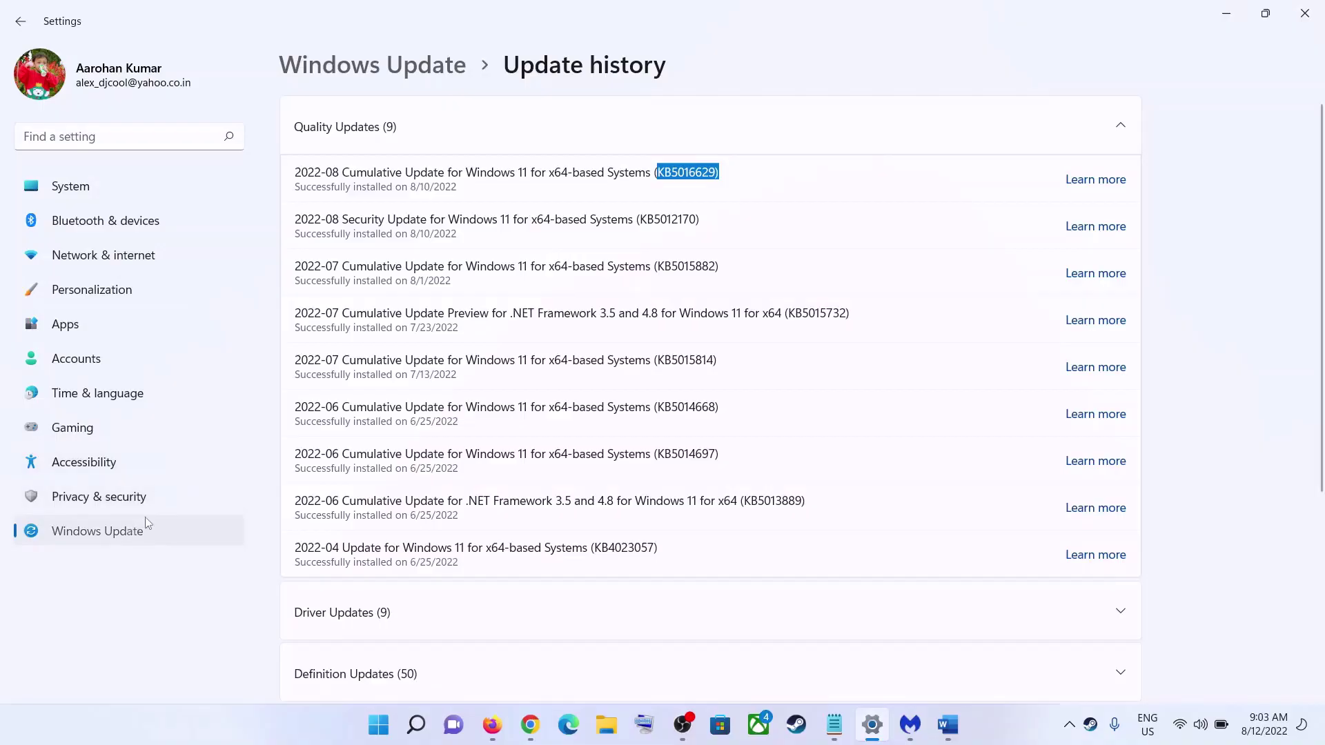
Step: Go back to the main Windows Update page, then minimize and restore Settings
left_click(131, 532)
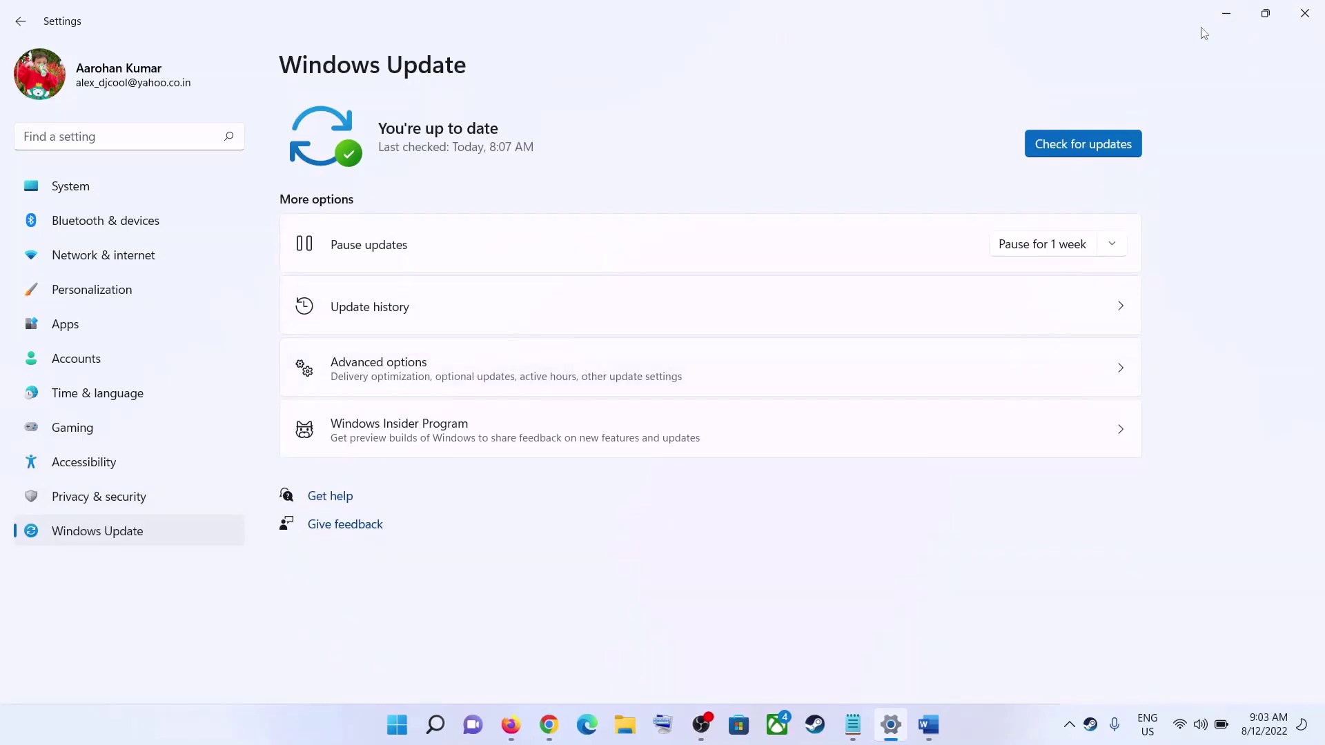
left_click(1227, 14)
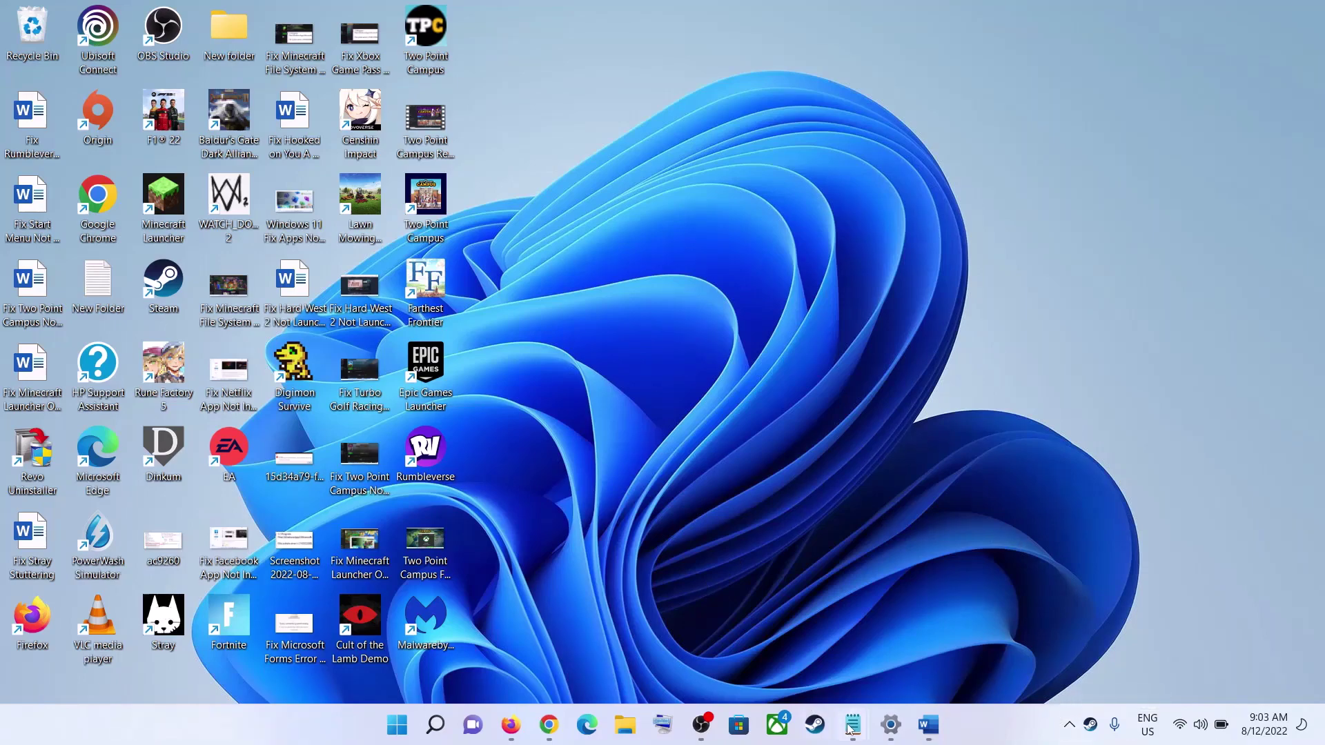
left_click(890, 725)
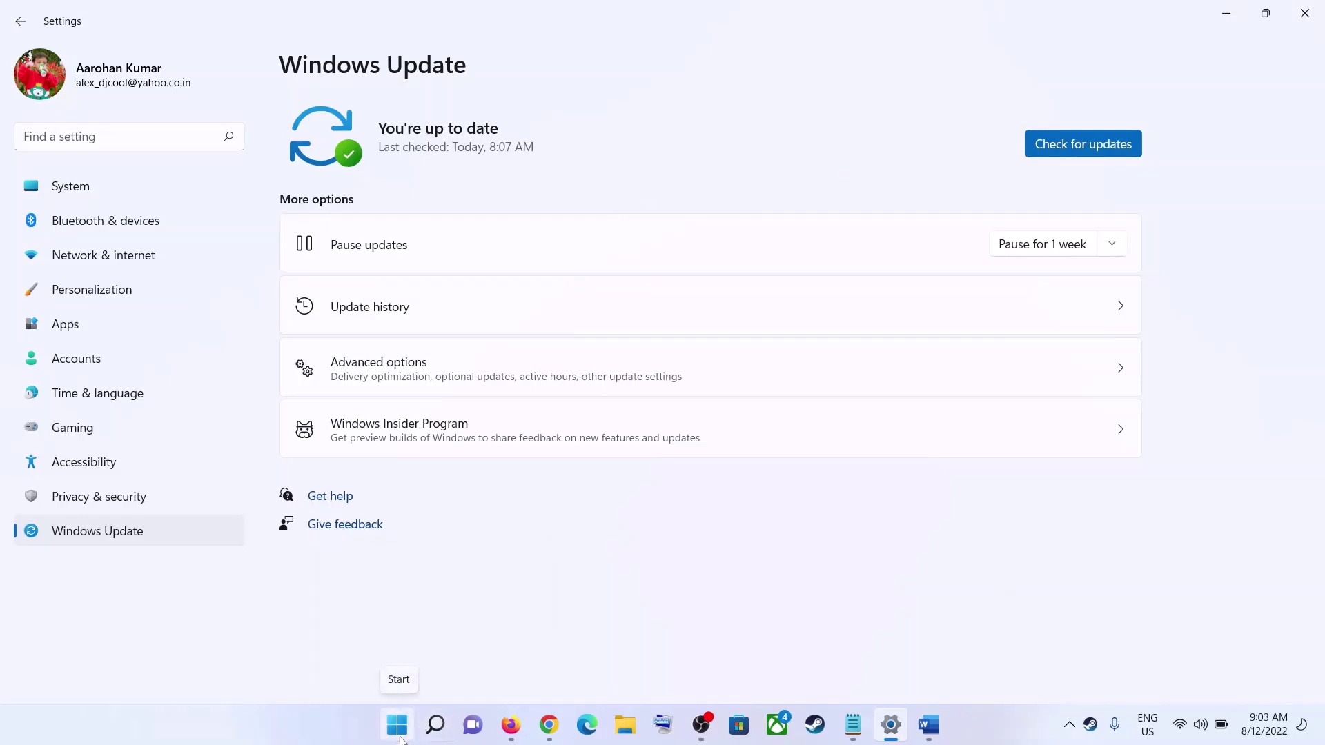
Step: Open Control Panel by searching 'control' in the Start menu
left_click(399, 734)
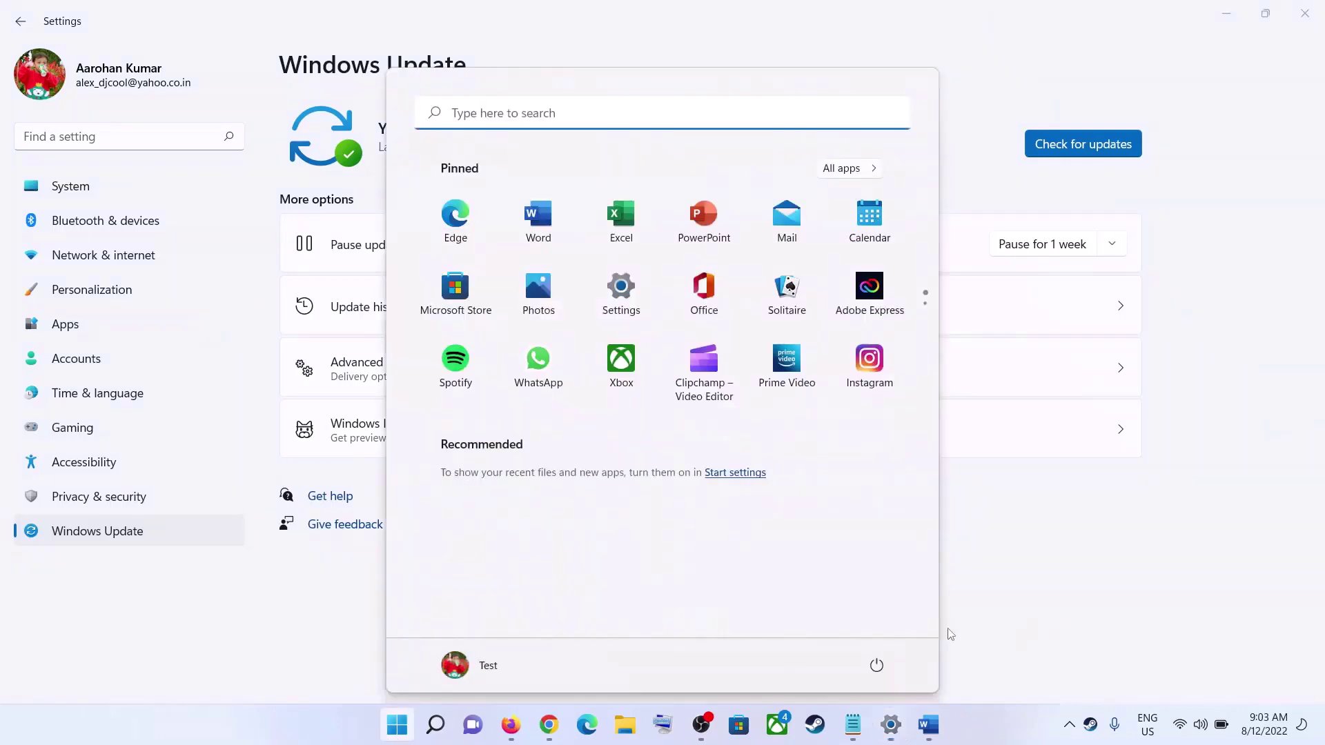
left_click(1182, 633)
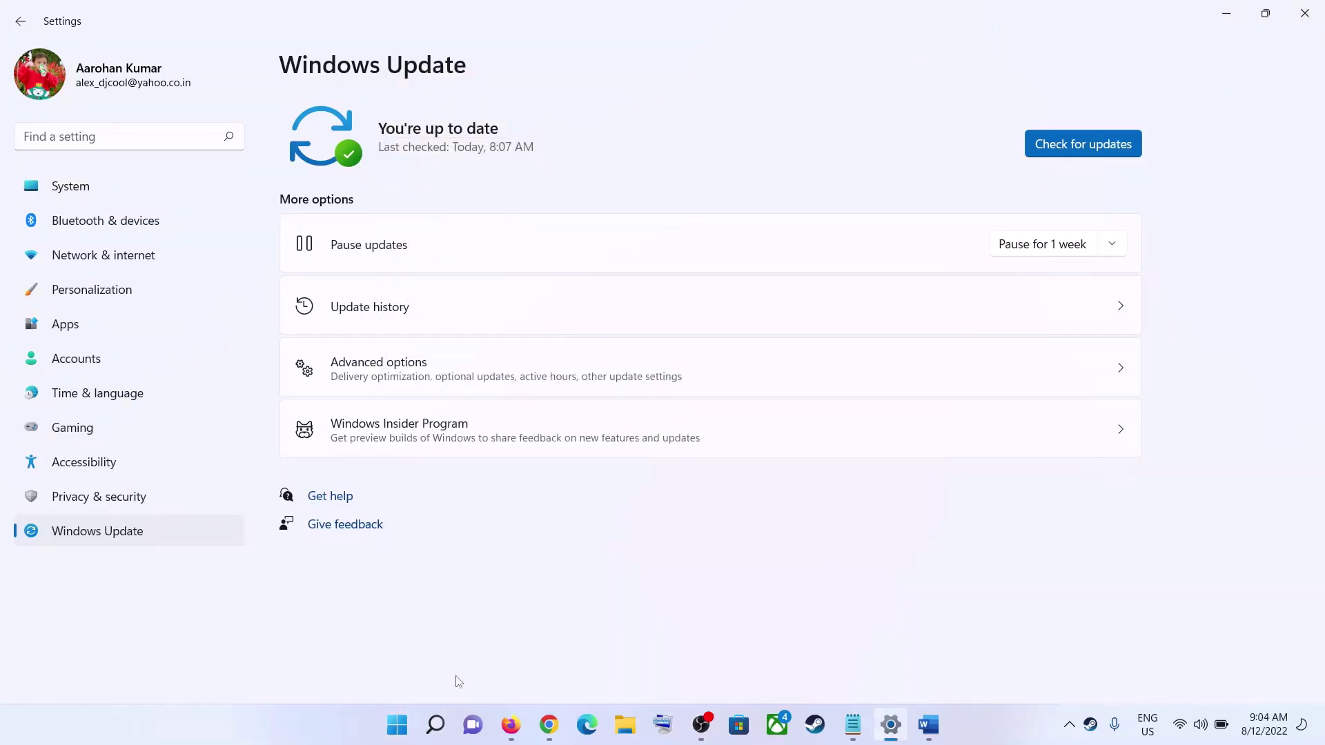
left_click(406, 736)
type("co")
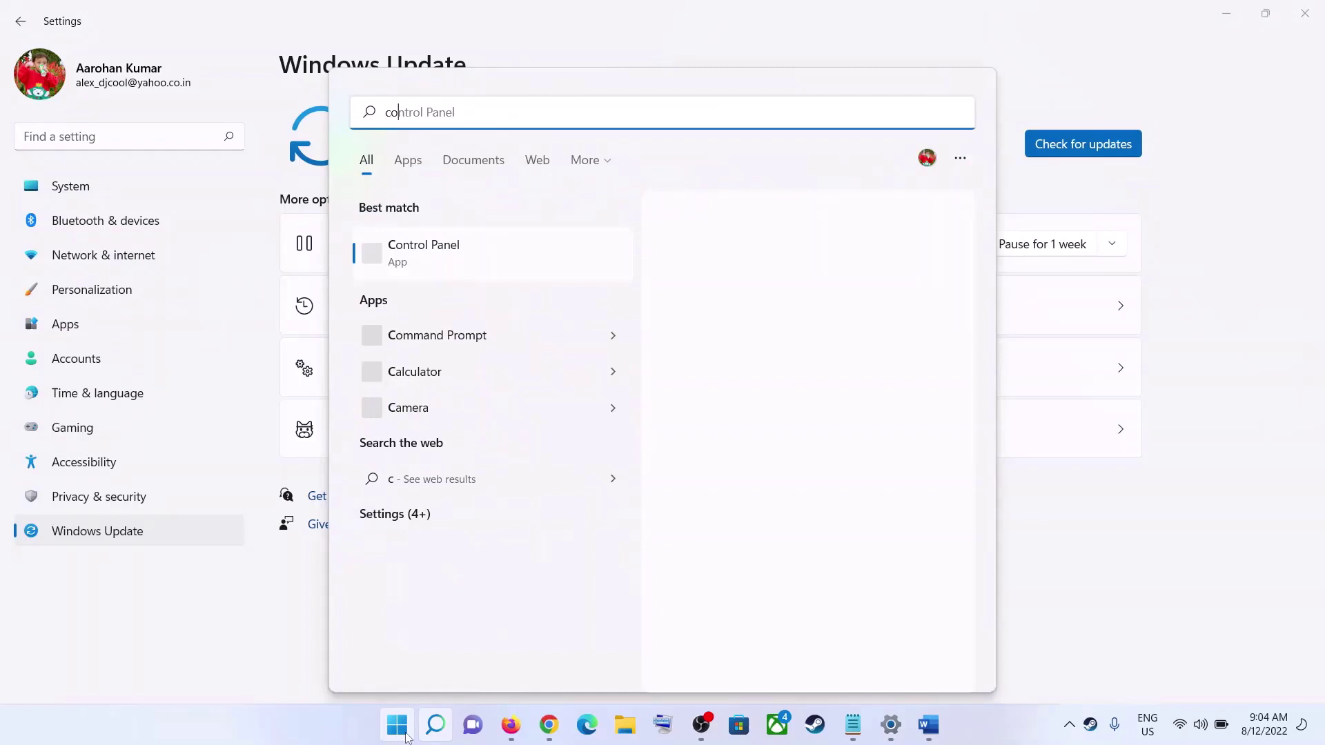
type("ntrol")
left_click(398, 272)
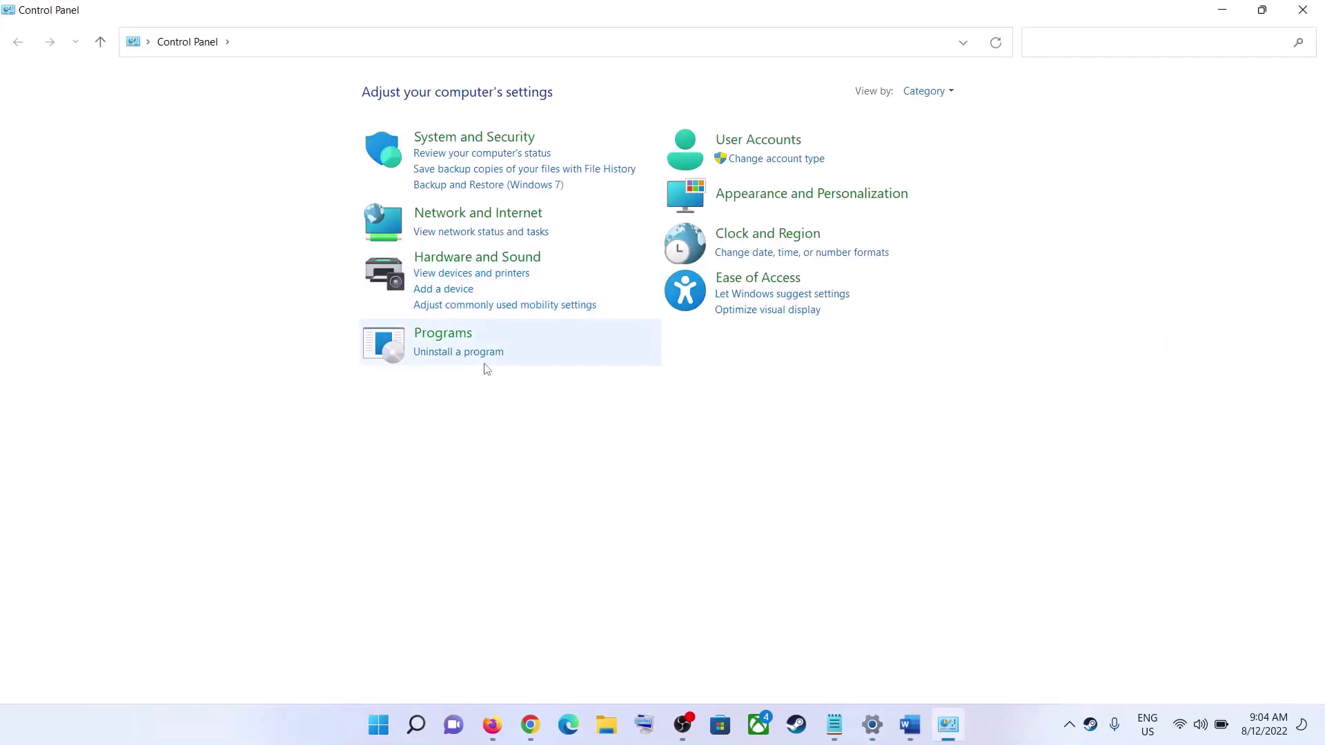
Step: Start uninstalling Malwarebytes from Programs and Features' installed programs list
left_click(468, 354)
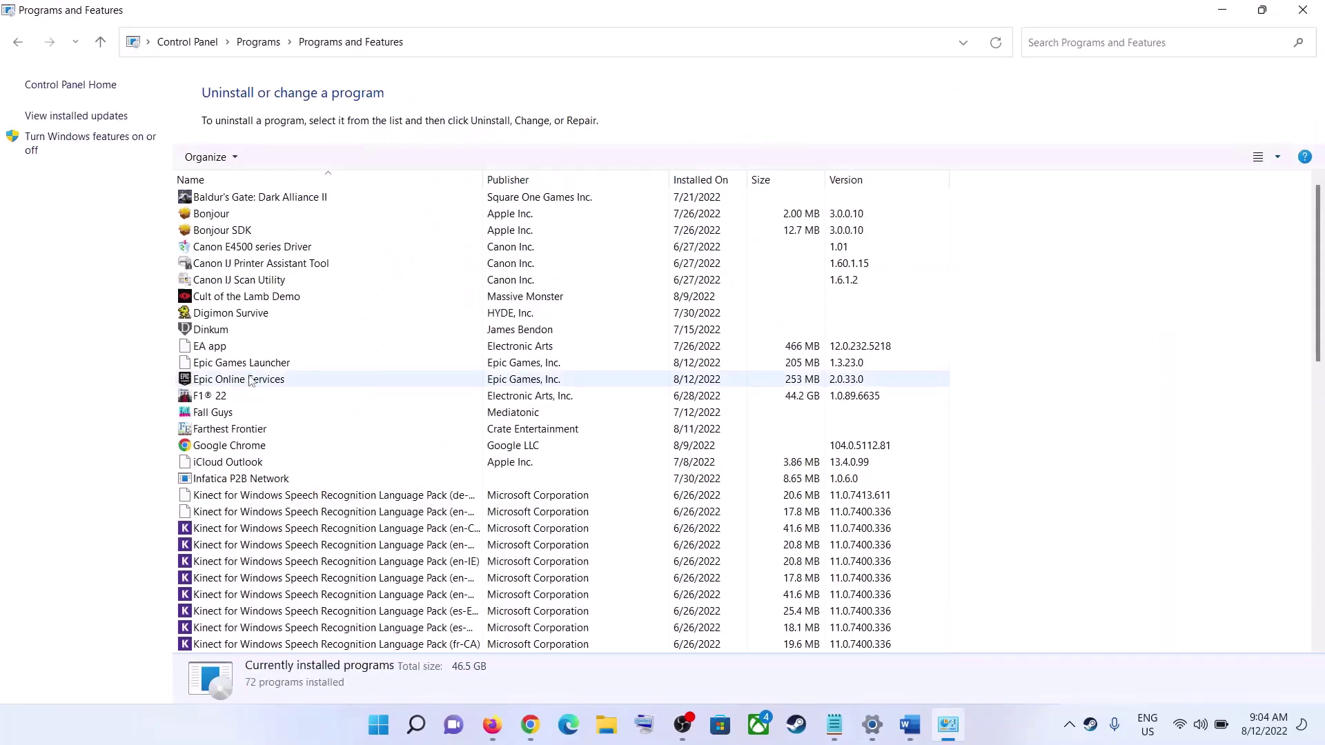
scroll(253, 221, "down", 2)
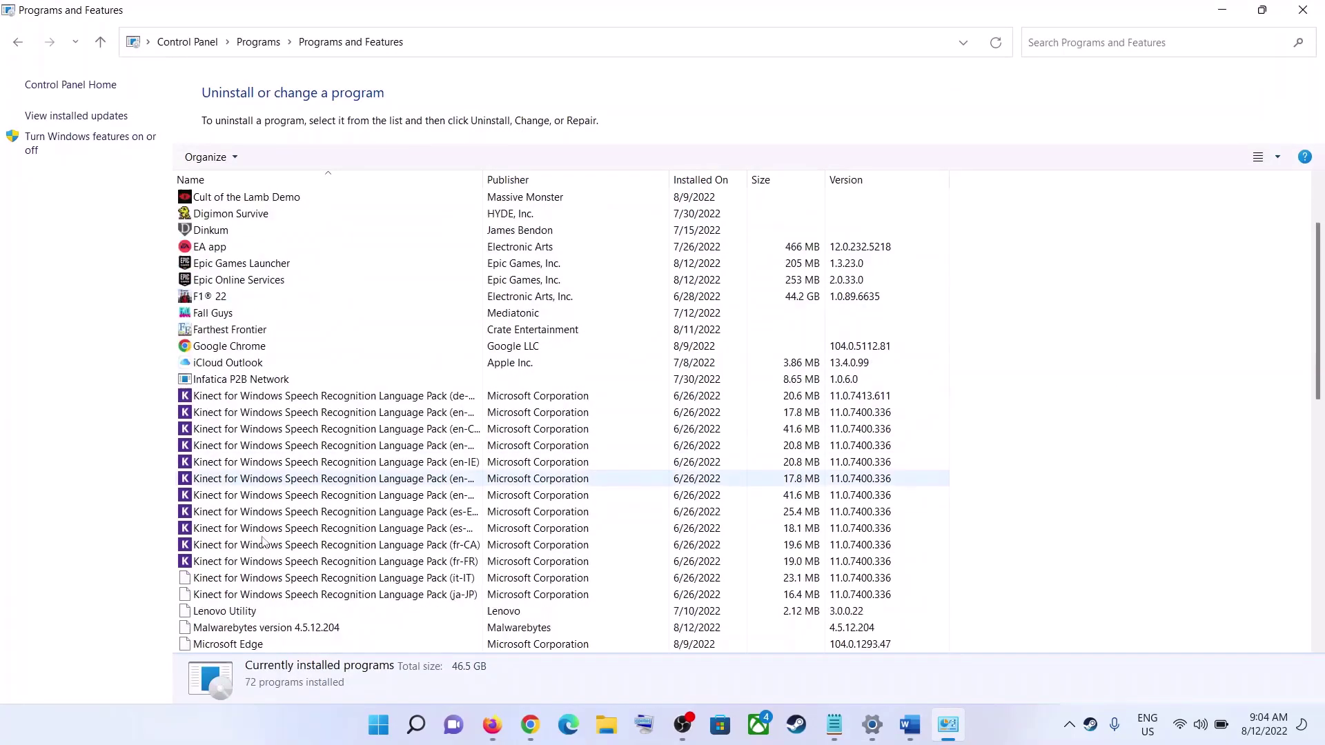
scroll(256, 263, "down", 7)
left_click(259, 280)
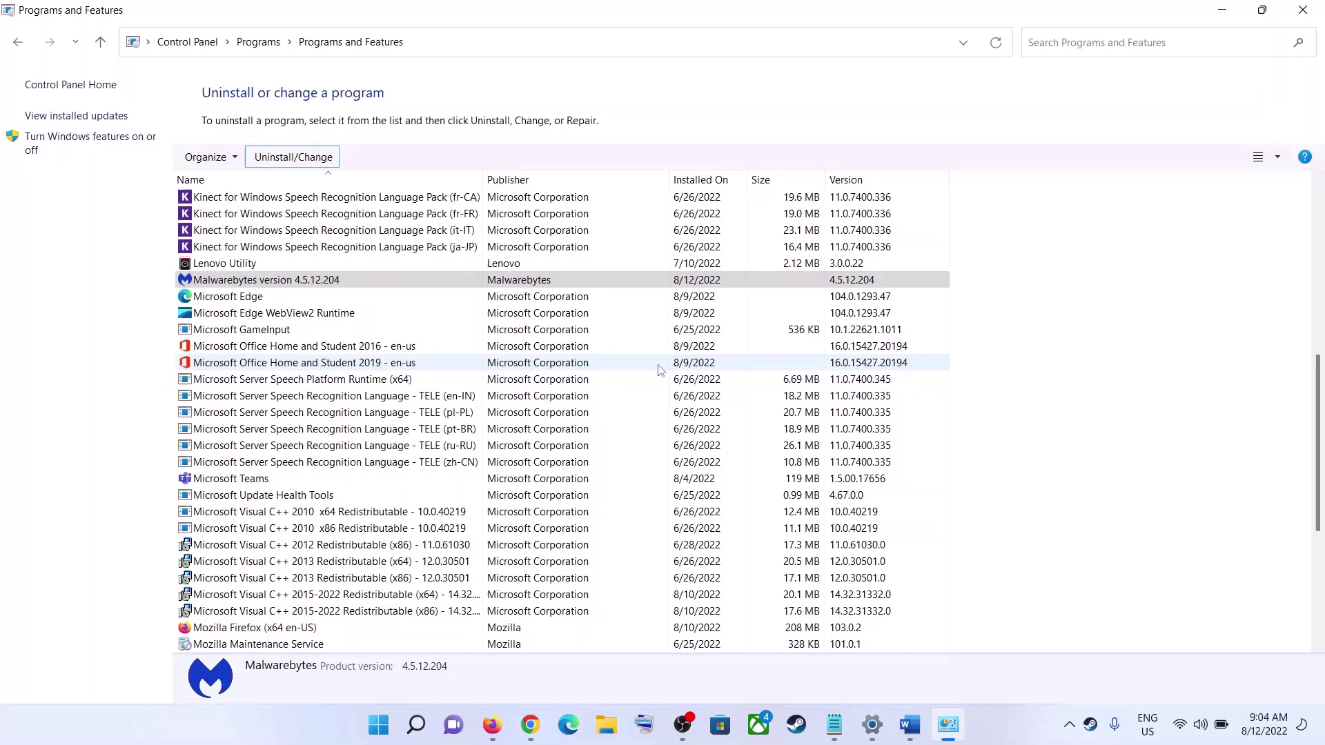
left_click(379, 729)
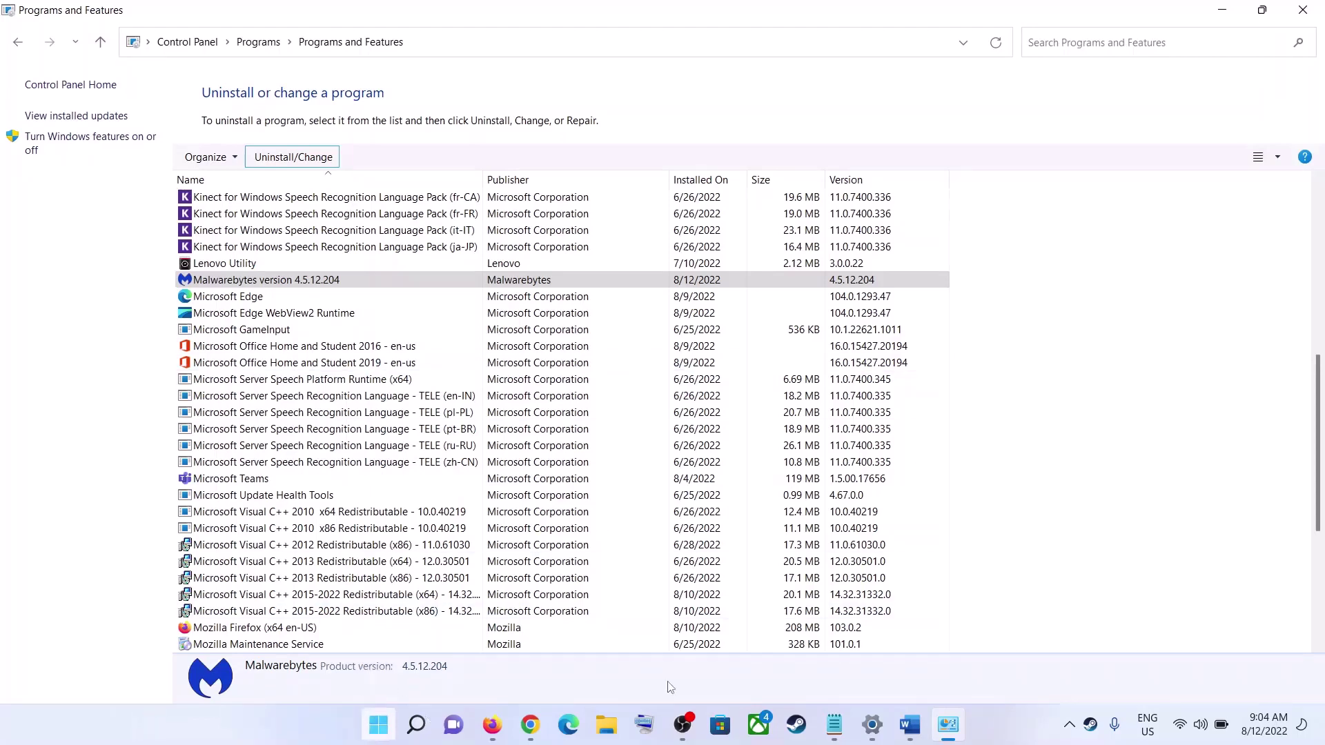
Step: Remove Malwarebytes with its uninstaller and close it once uninstall completes
left_click(876, 665)
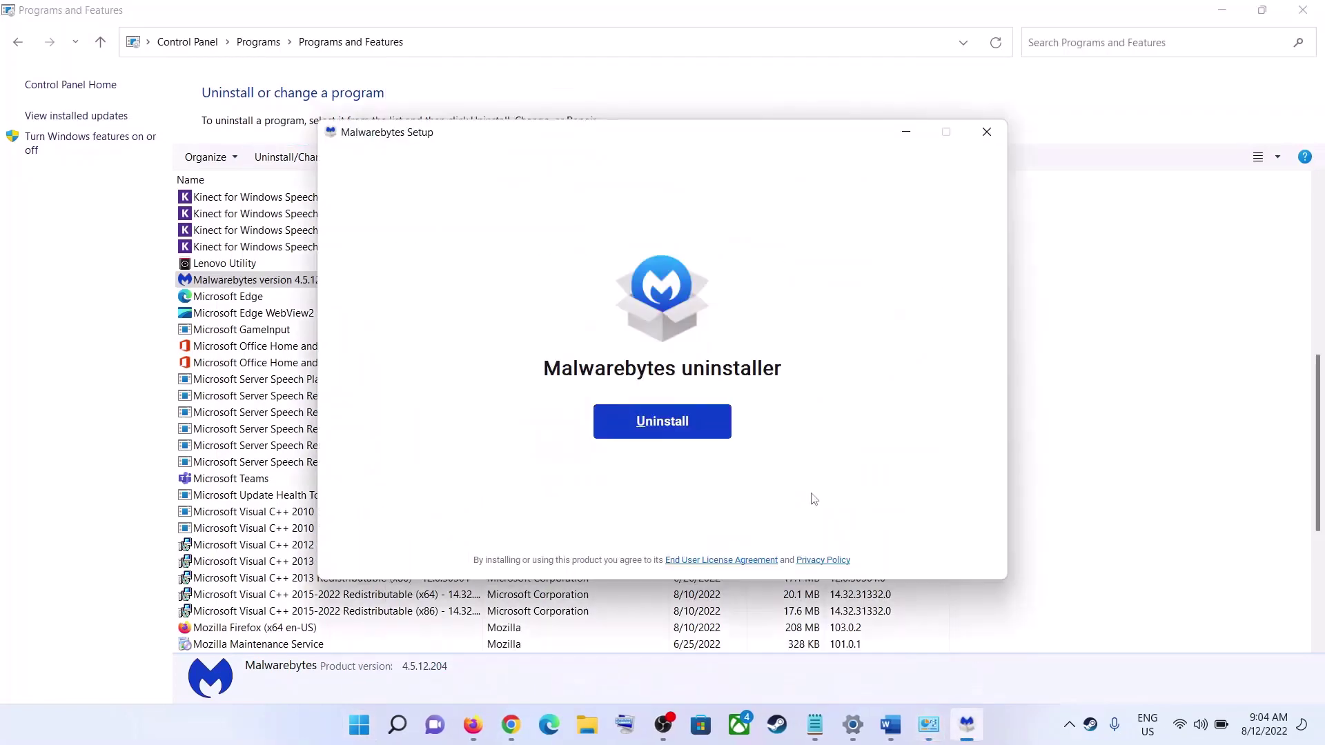
left_click(675, 421)
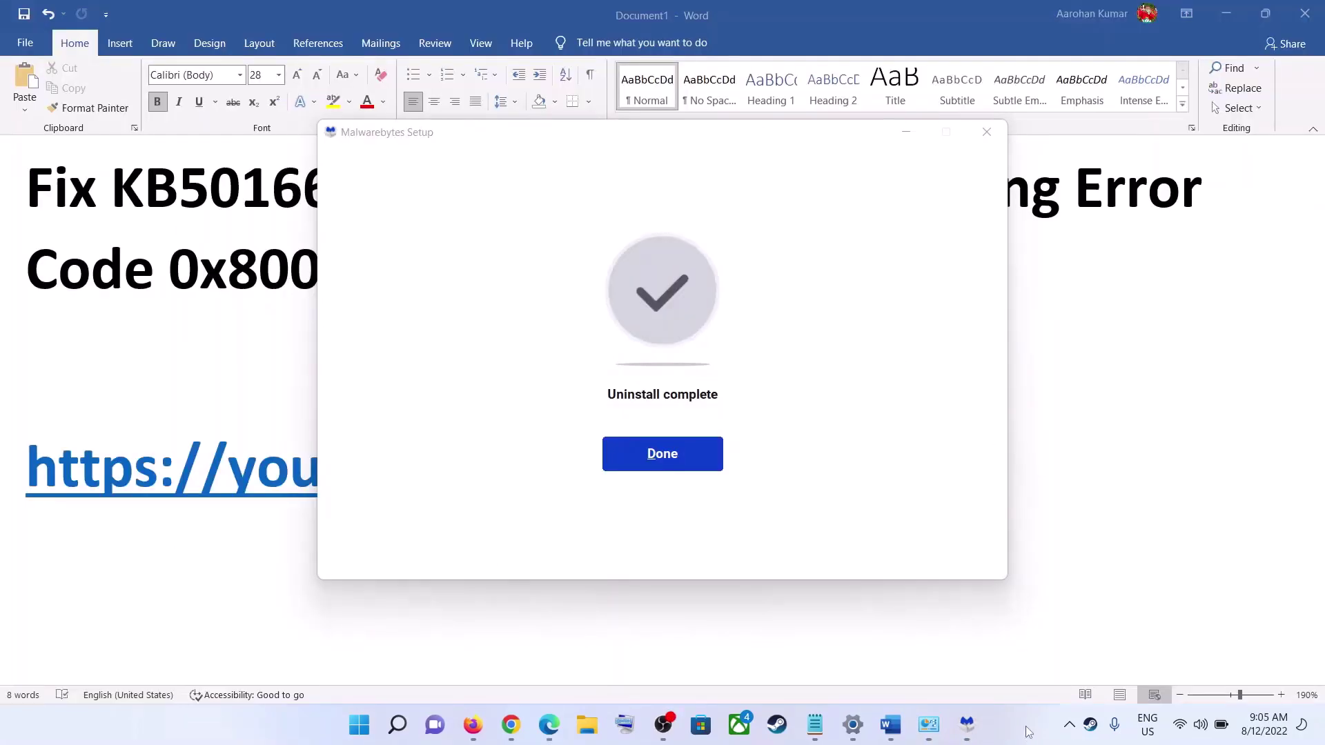
left_click(682, 457)
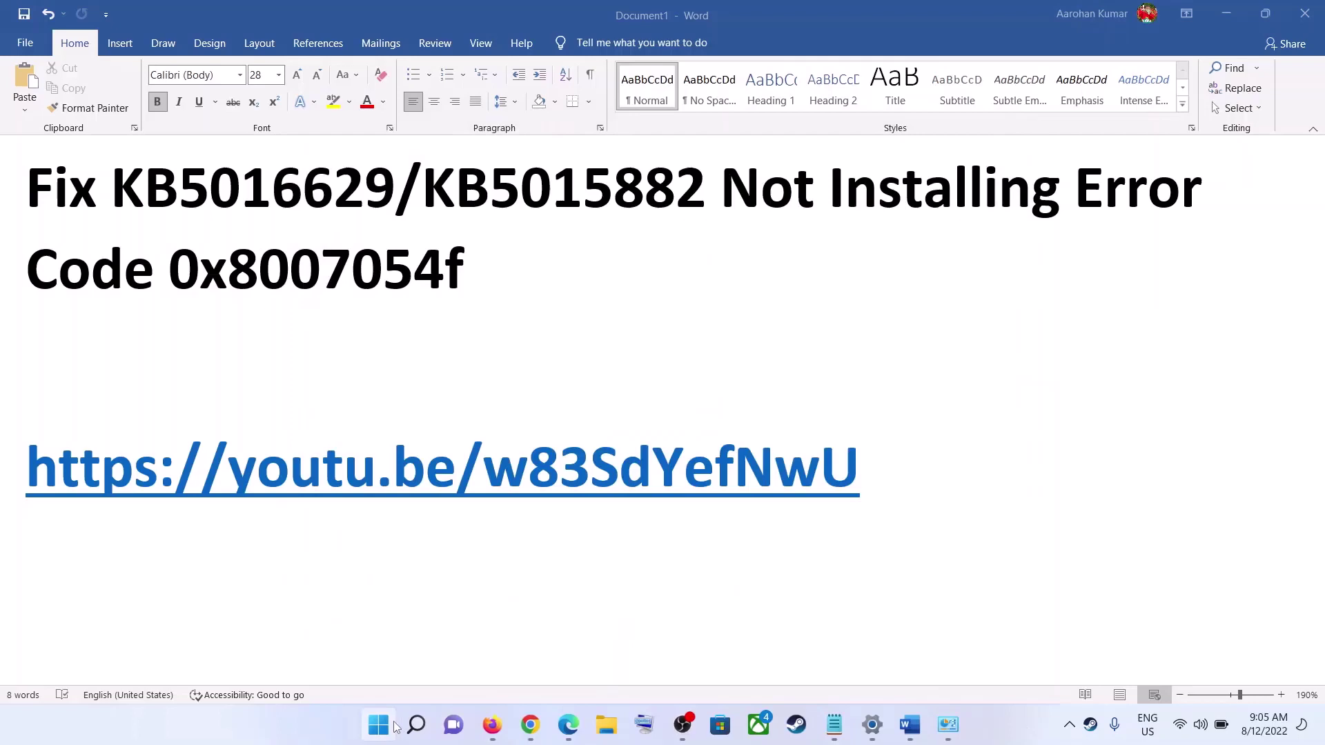
Step: Choose Restart from Start's power options, then switch to the Malwarebytes website in Chrome
left_click(872, 724)
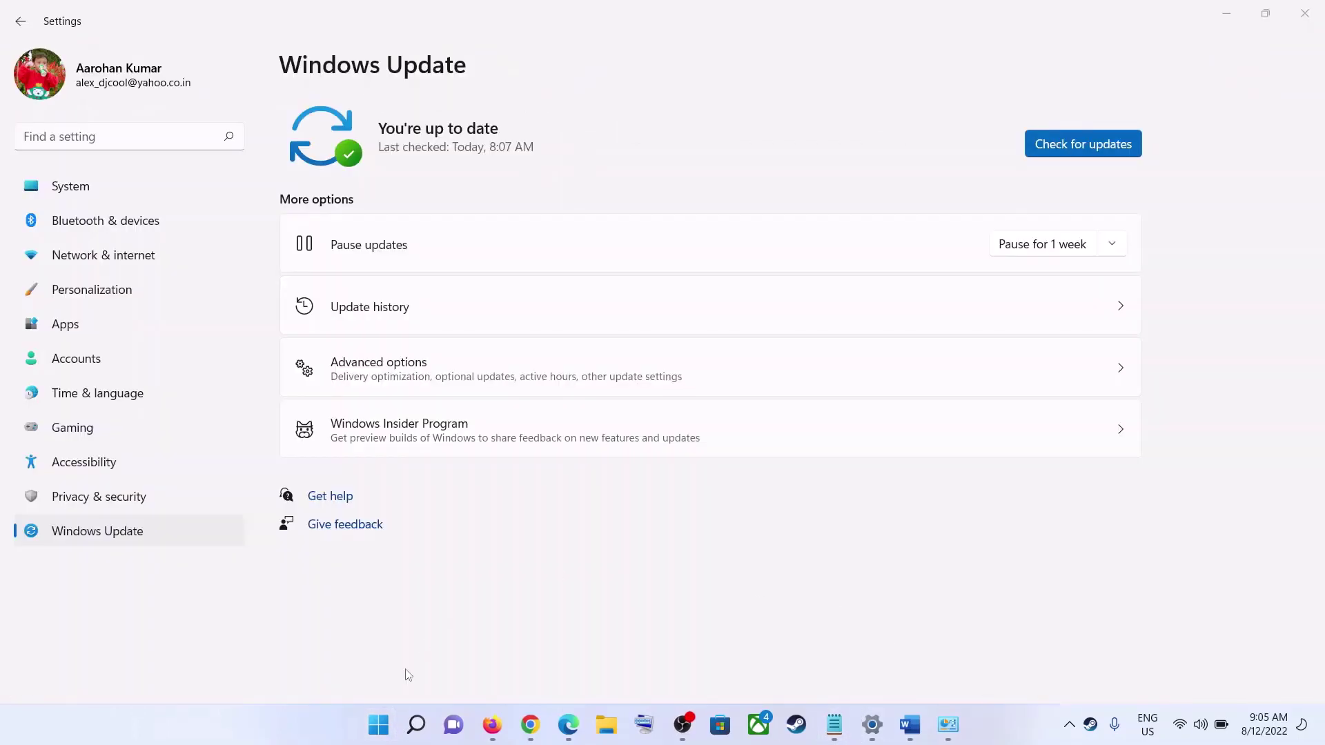
left_click(379, 725)
left_click(885, 666)
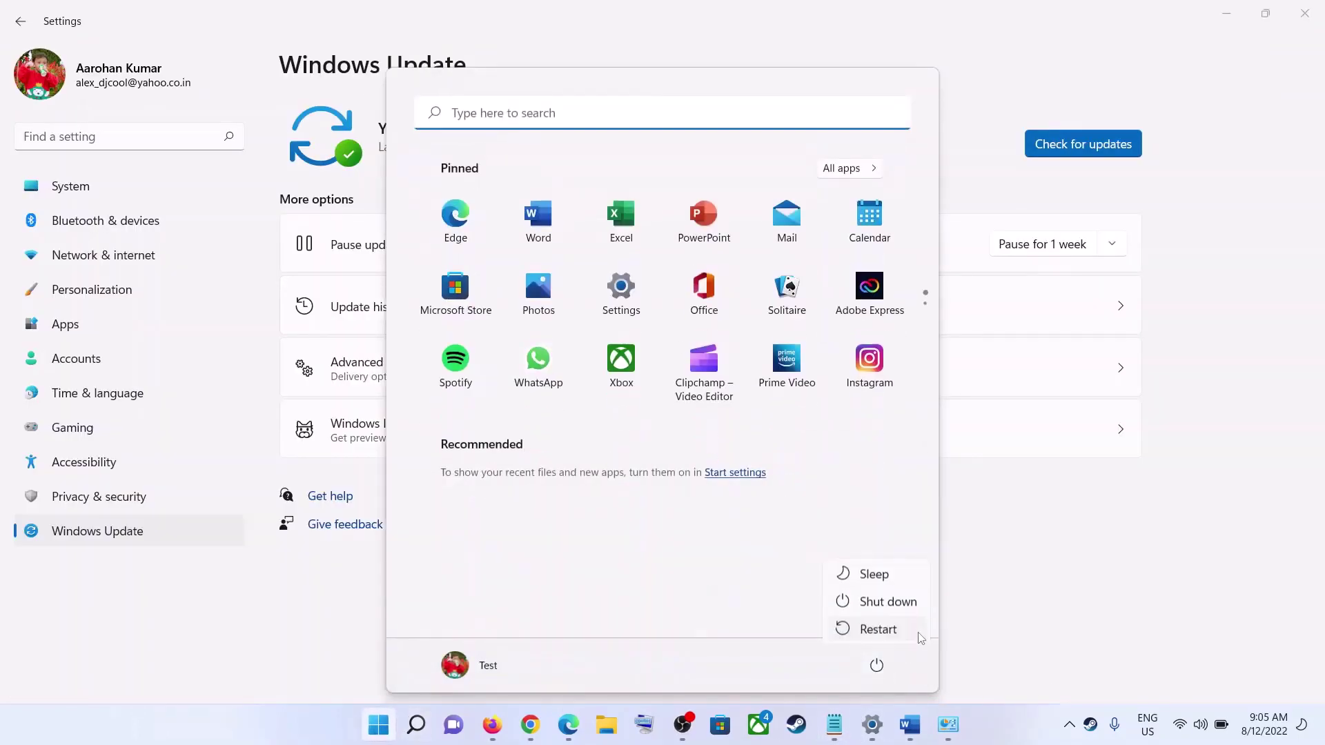
left_click(984, 650)
left_click(1011, 667)
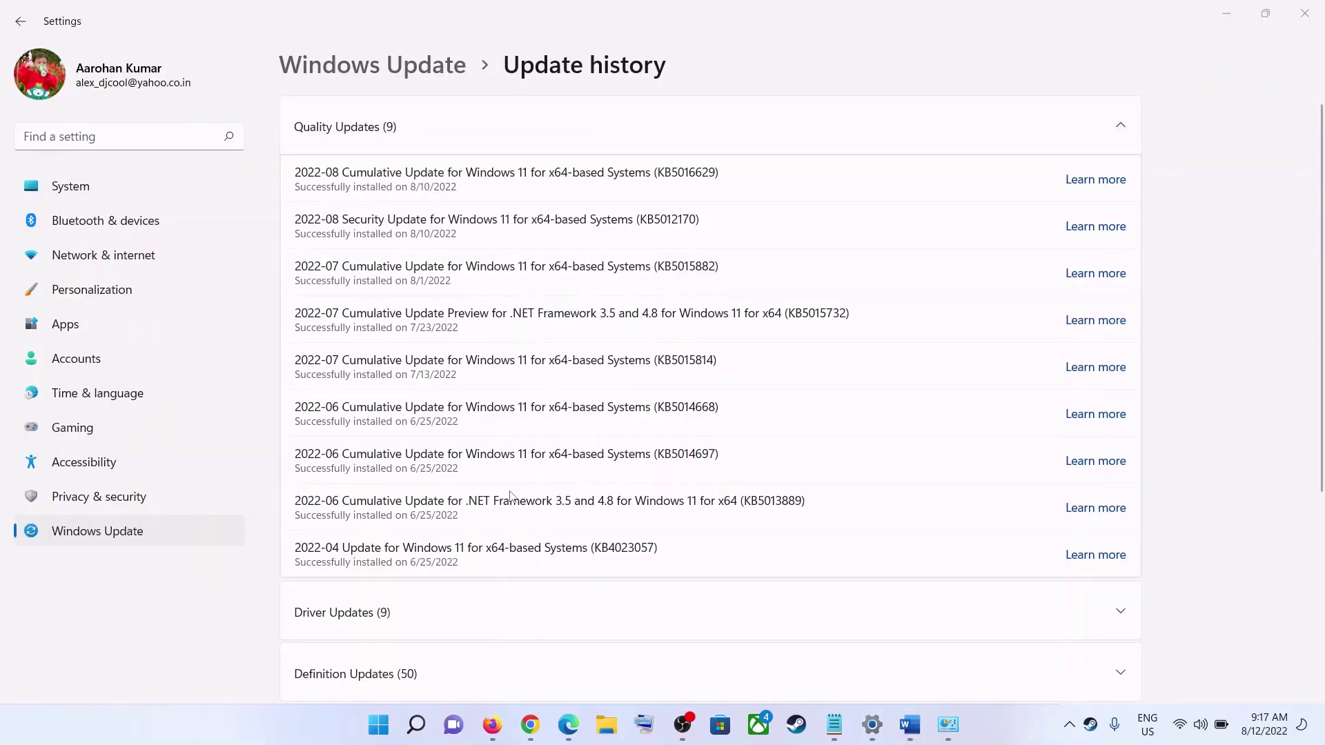
left_click(529, 725)
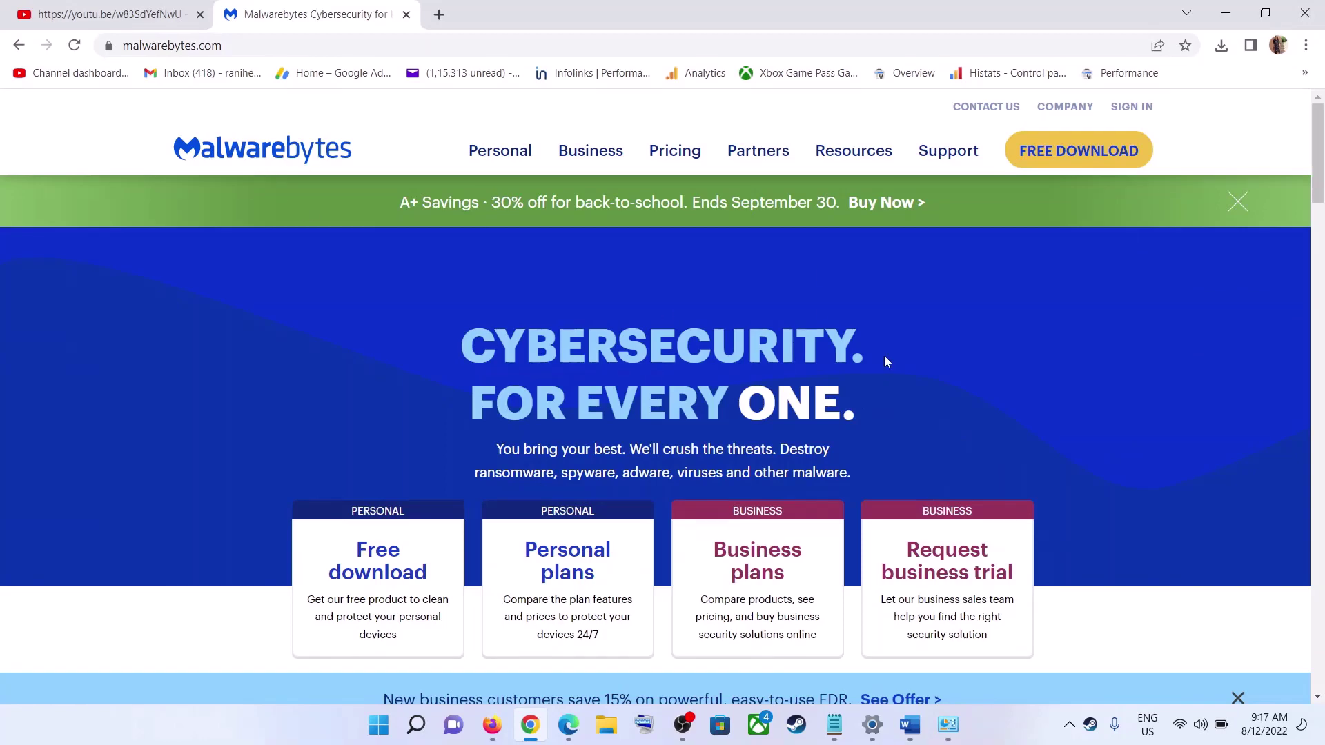
Step: Copy the YouTube link from the Word notes and search it in Chrome's YouTube tab
left_click(1018, 740)
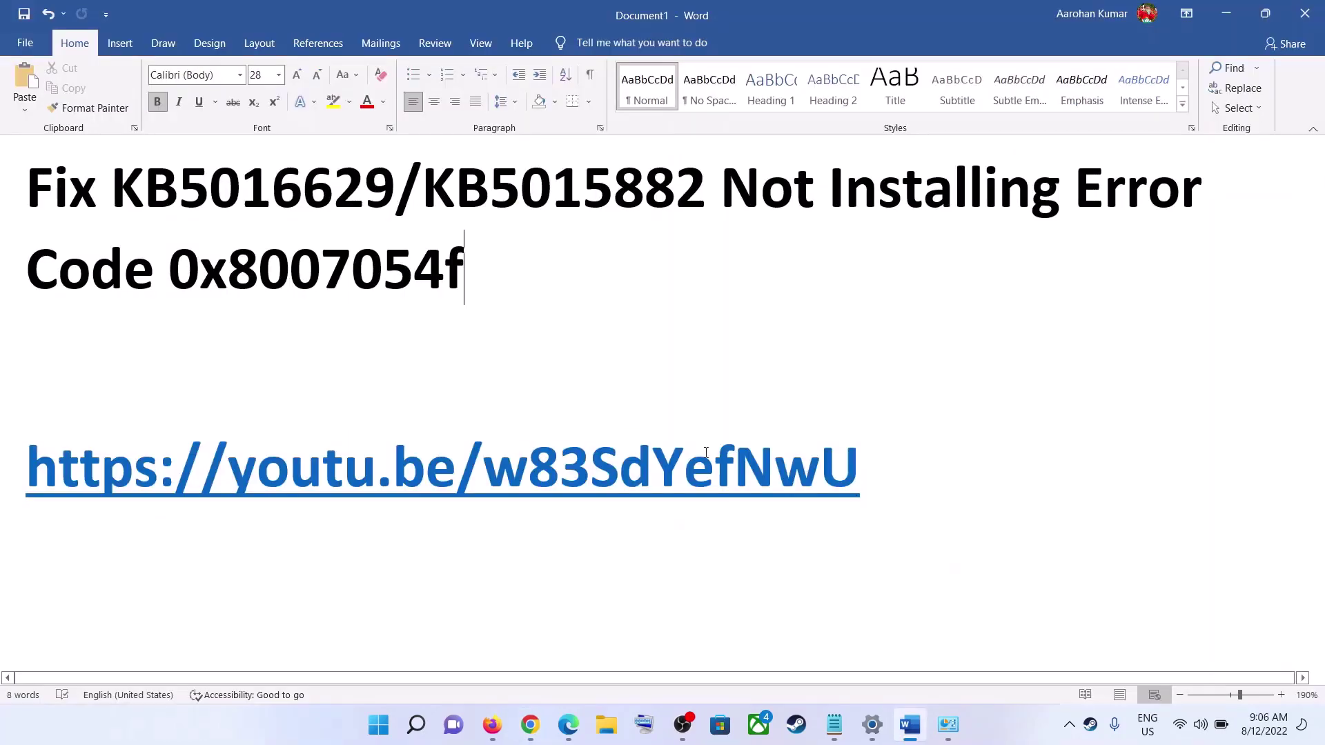
double_click(706, 452)
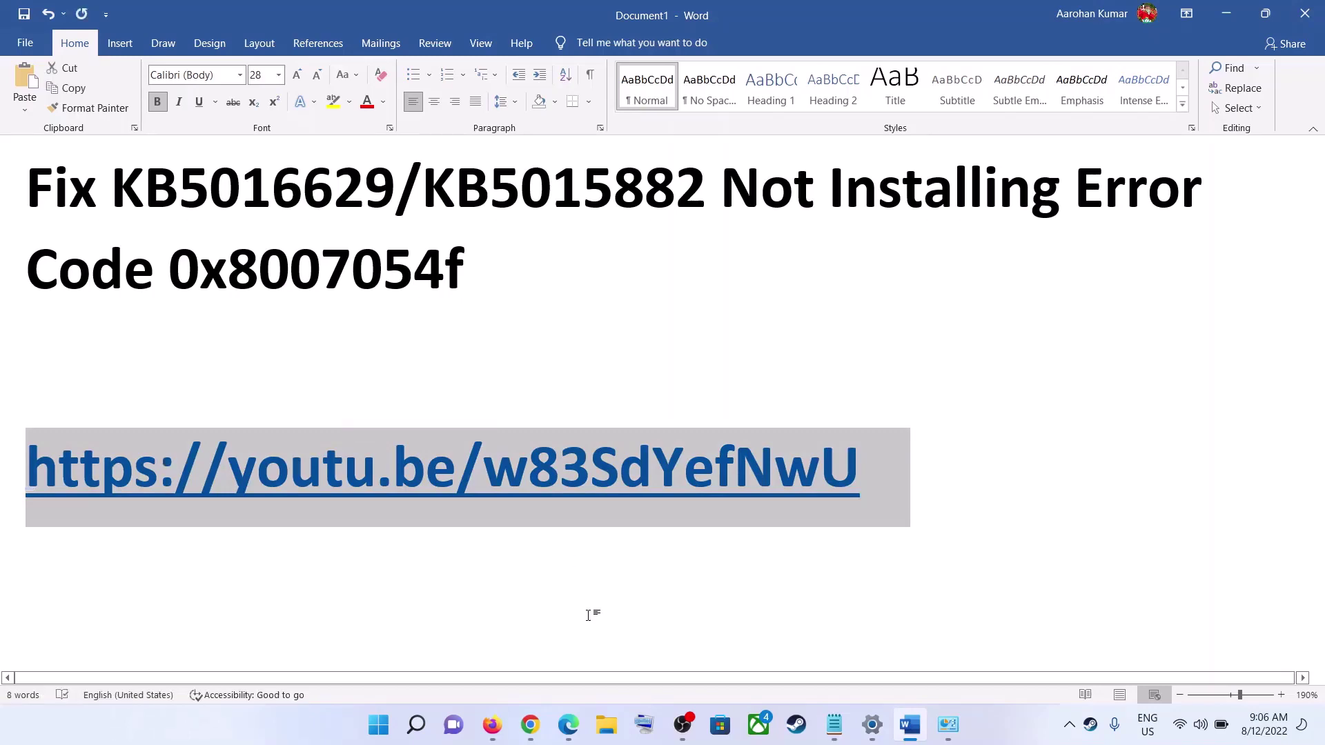
left_click(530, 724)
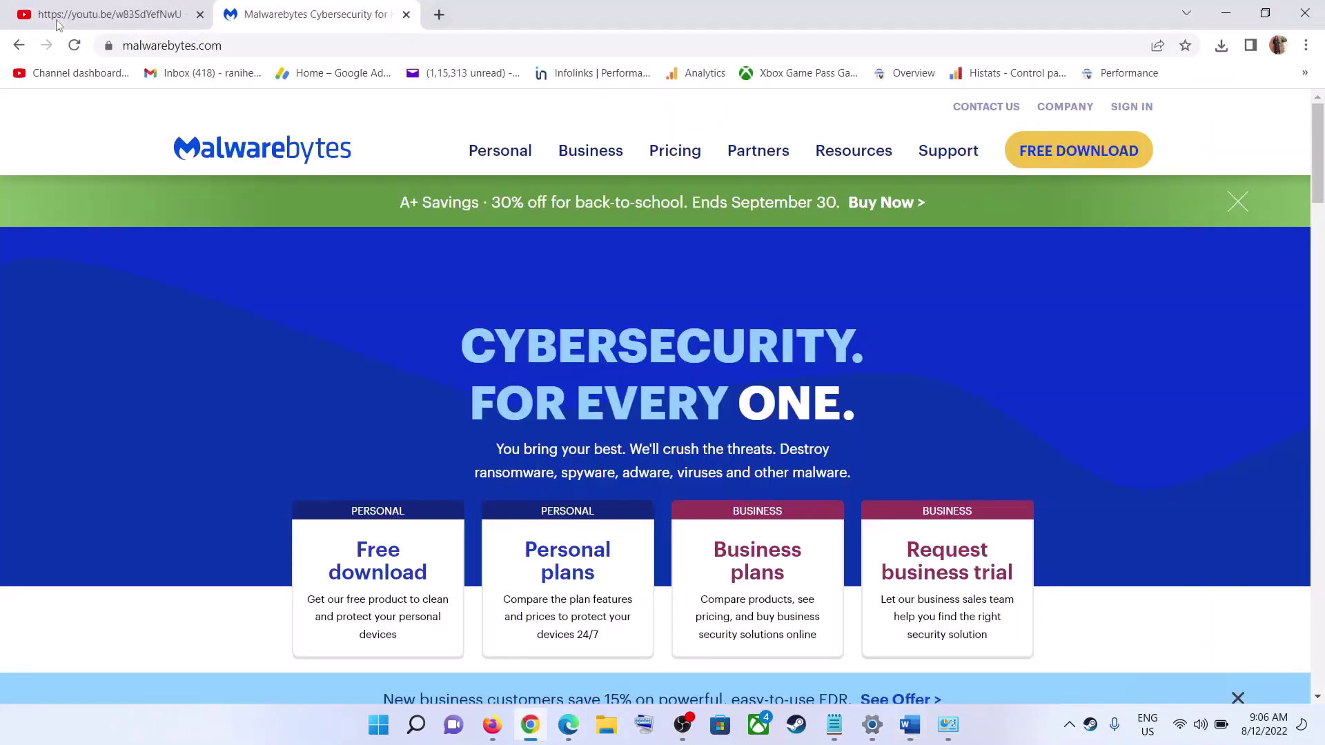
key("ctrl+Tab")
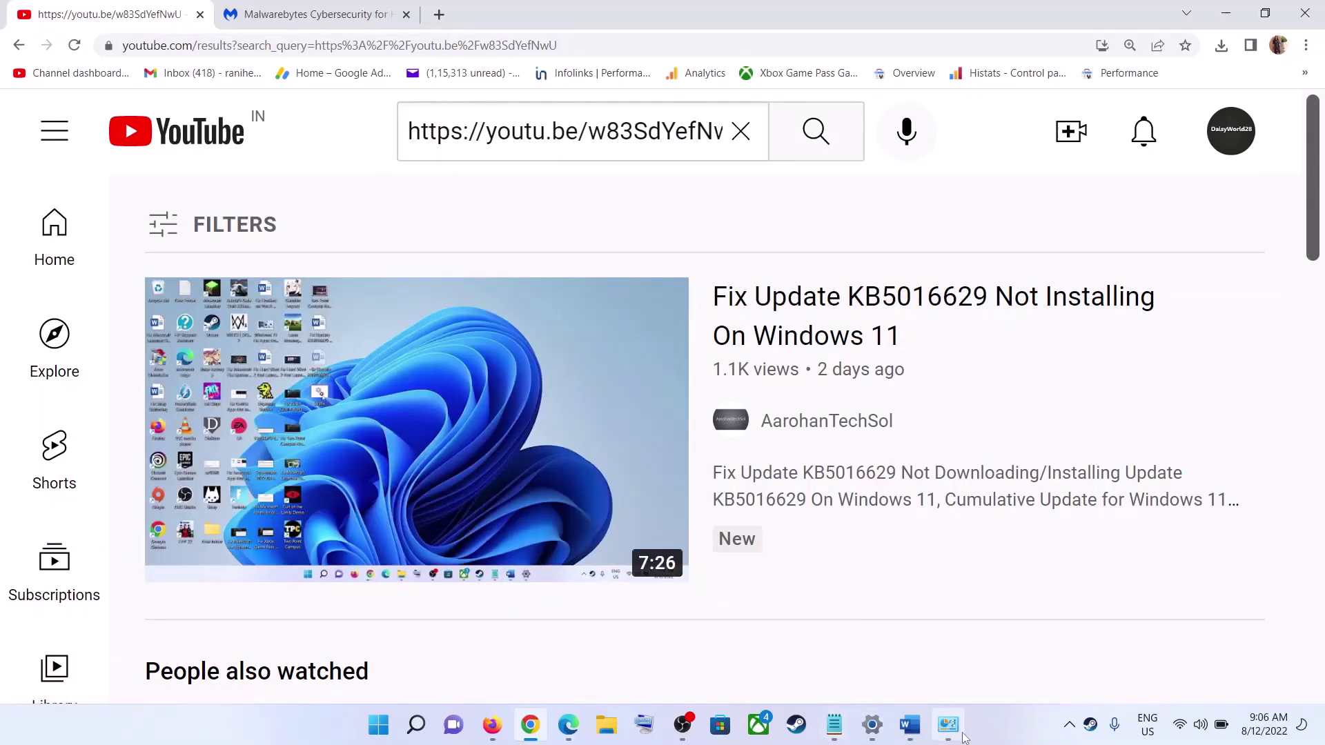
Step: Minimise the Word notes, then hide the browser with Win+D to reveal the desktop
left_click(911, 726)
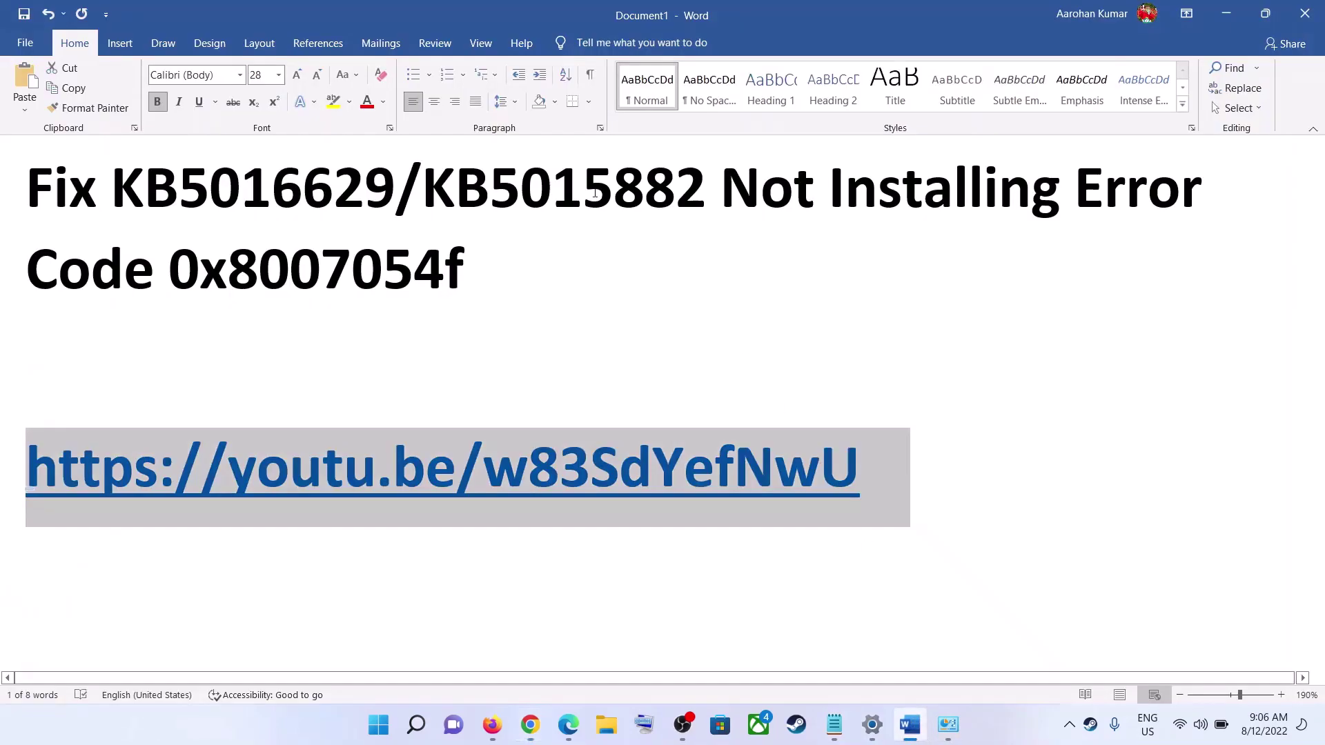
left_click(1226, 13)
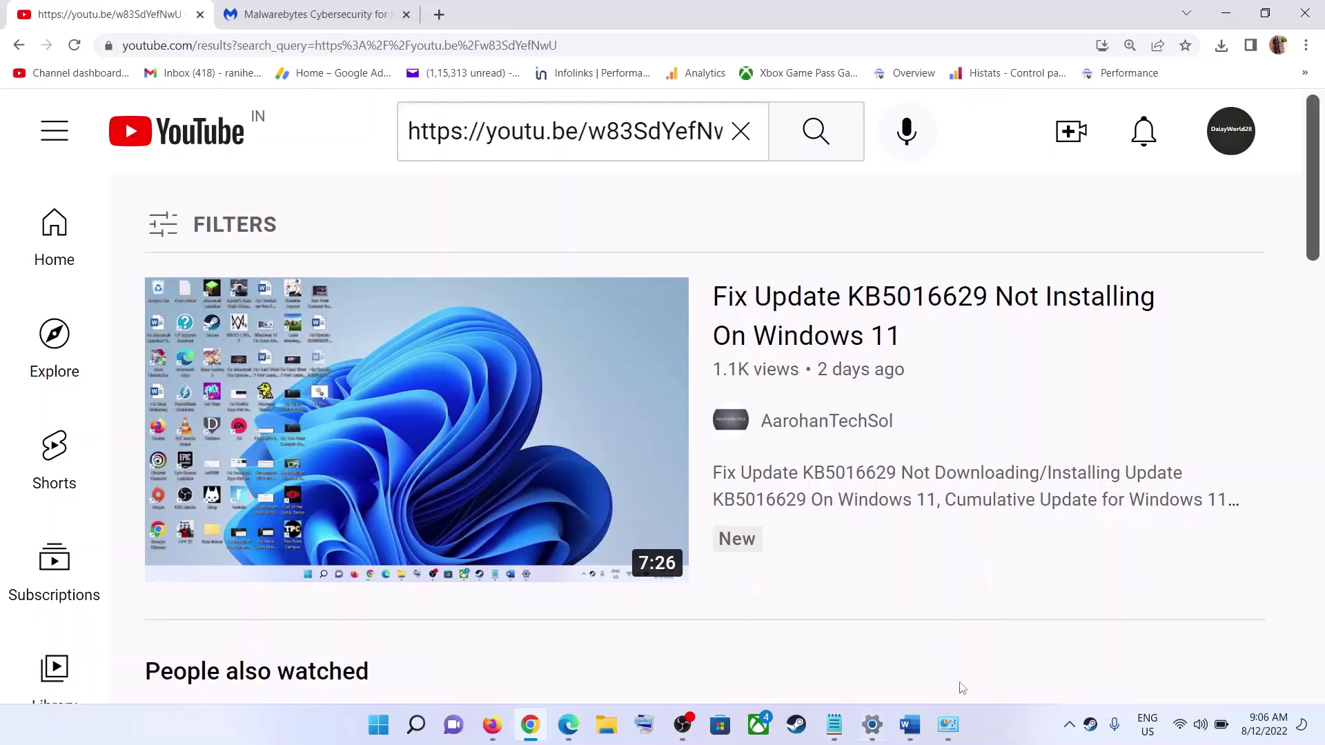
key("super+d")
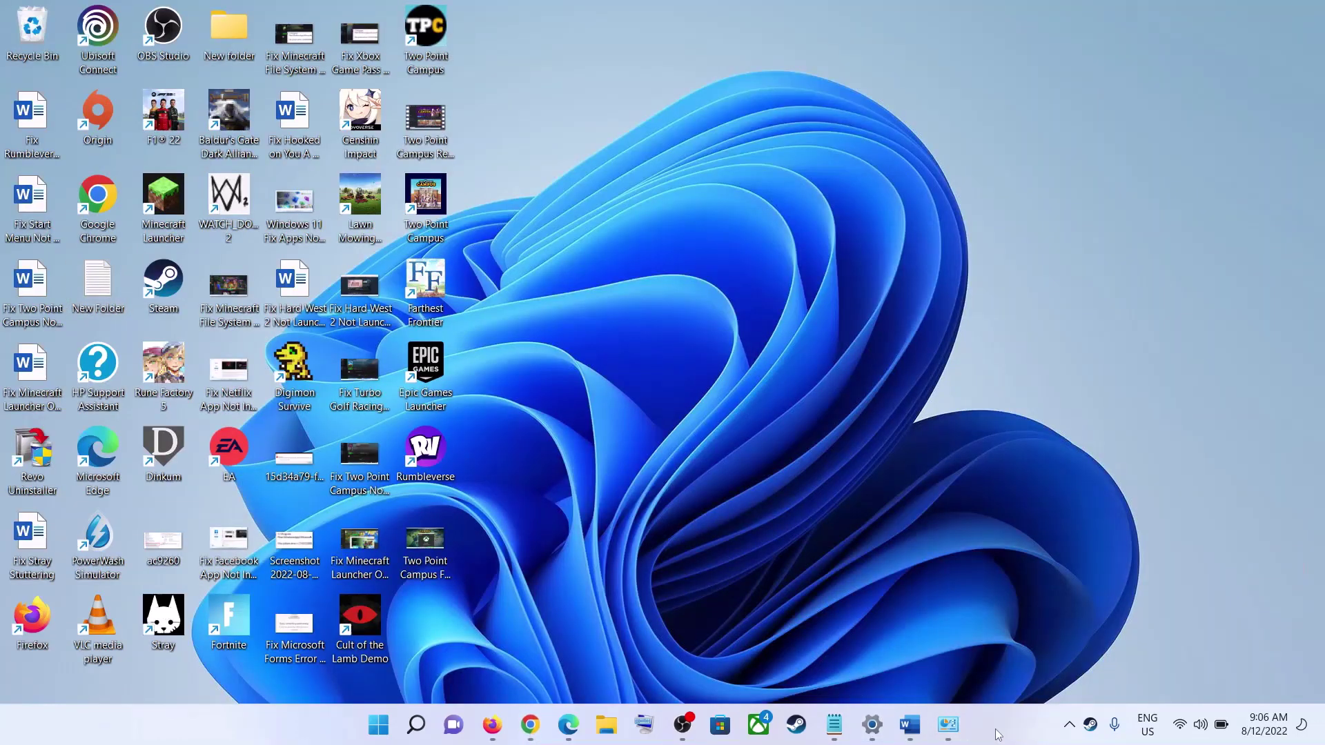